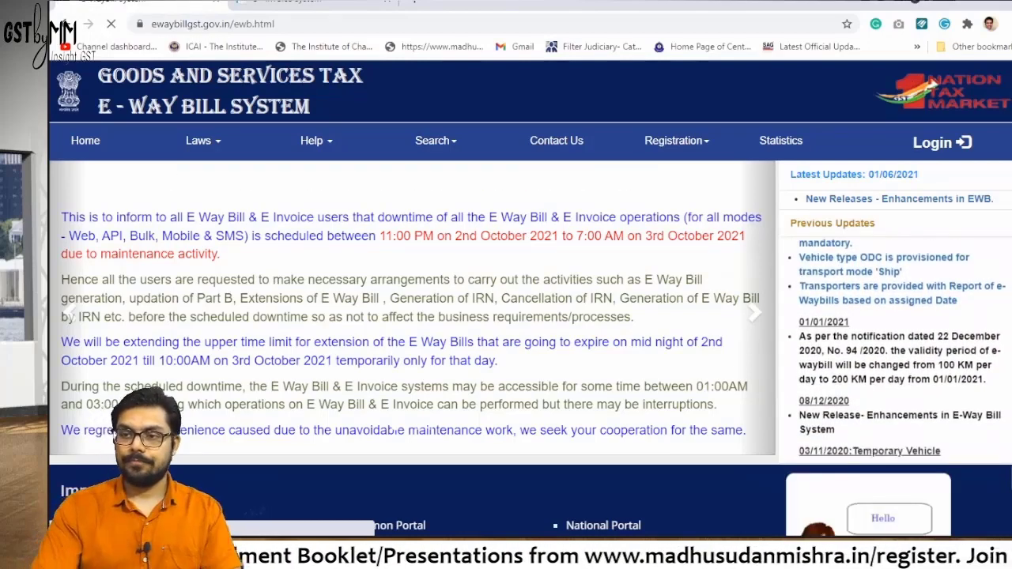
Open E-Way Bill for Citizens under Registration and try the Update Vehicle For Generated EWB form
mouse_move(675, 140)
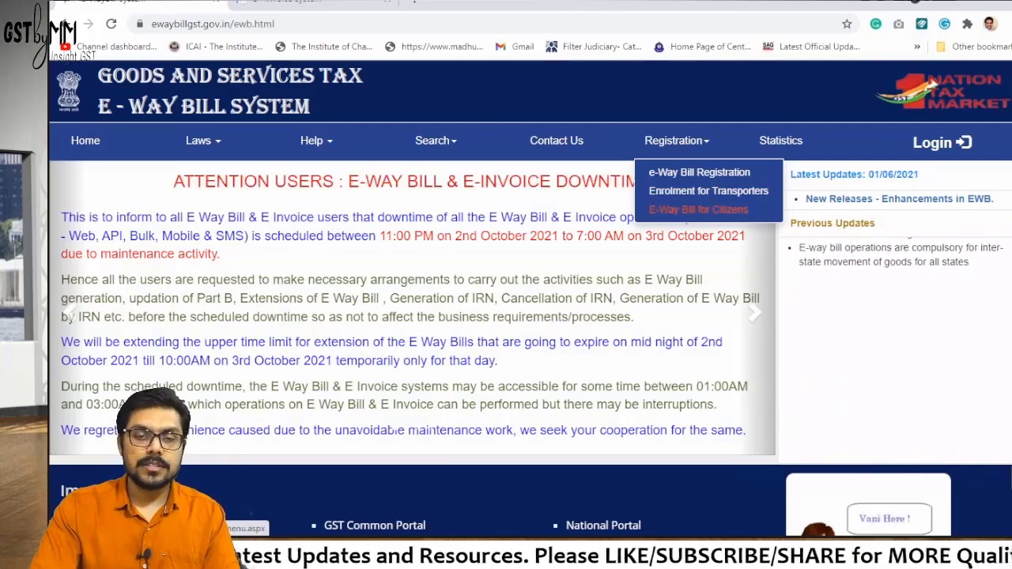
click(698, 209)
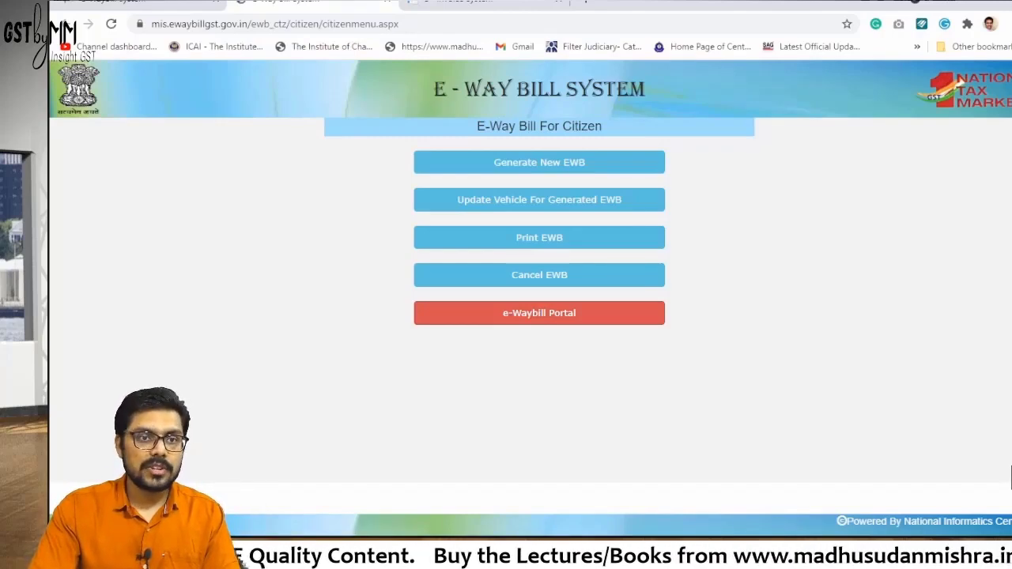
key(alt+Left)
click(675, 140)
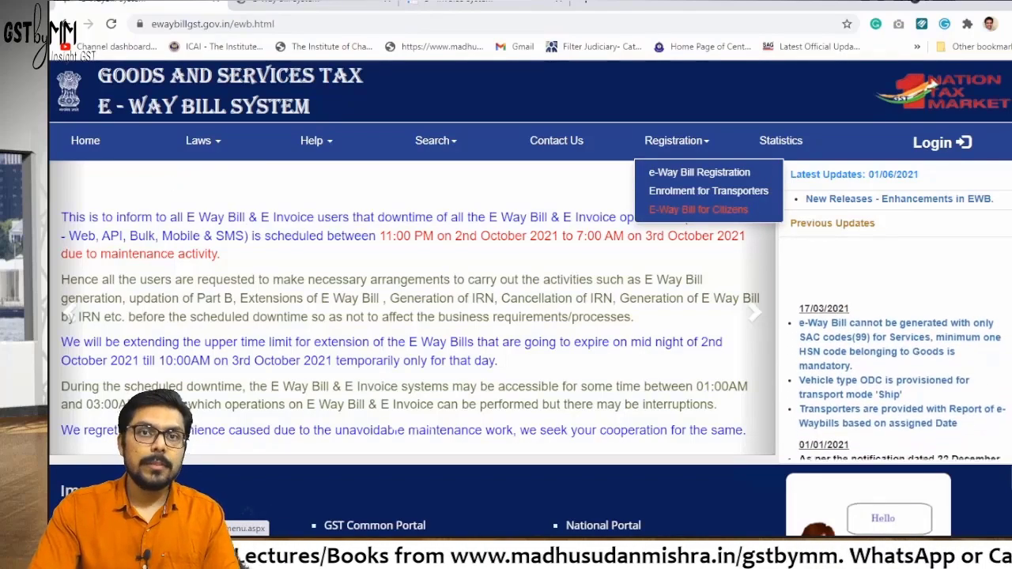
click(698, 208)
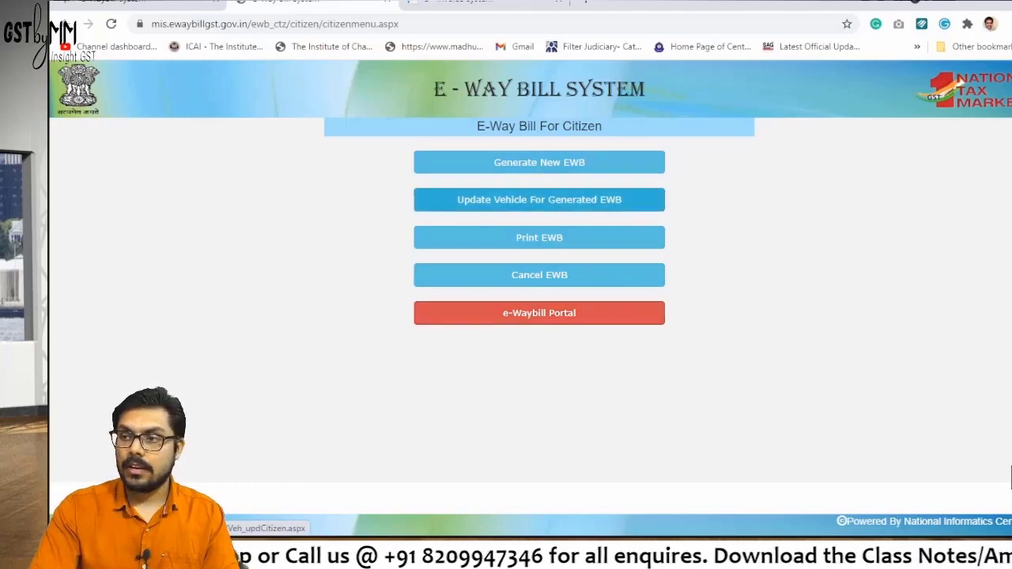
click(539, 199)
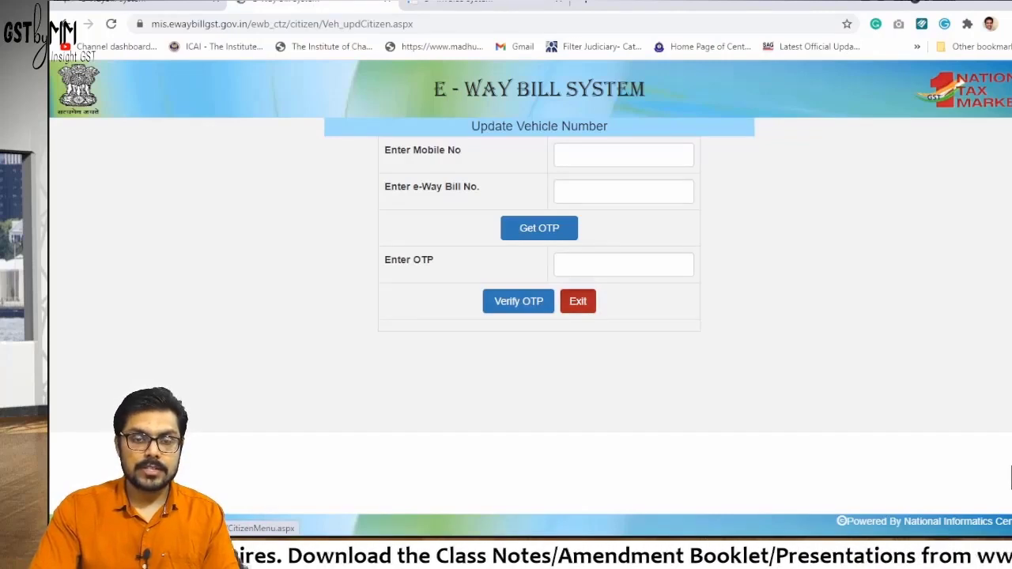
click(578, 302)
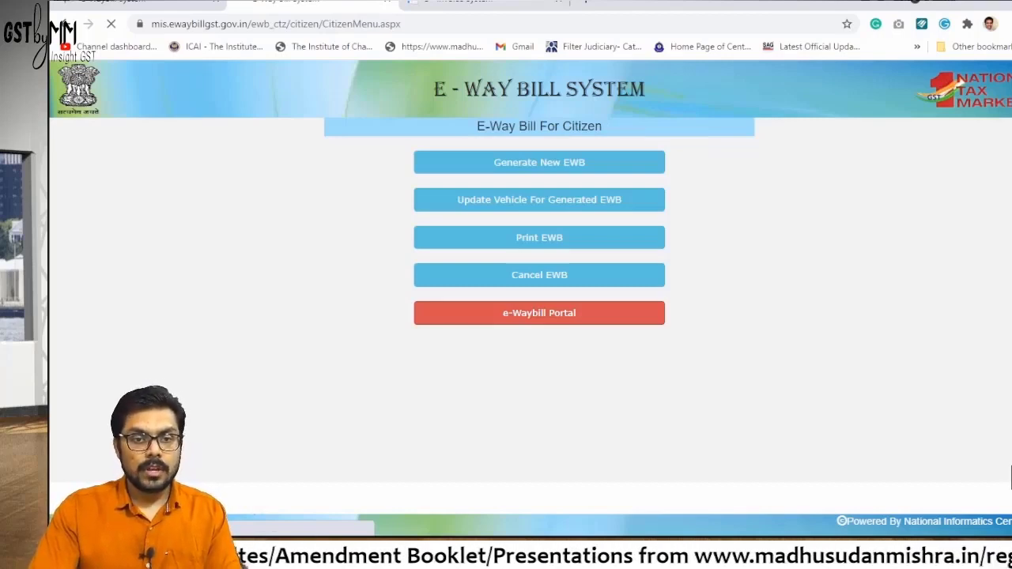
Log in to the e-Waybill Portal with the taxpayer's username, password and the captcha
click(539, 312)
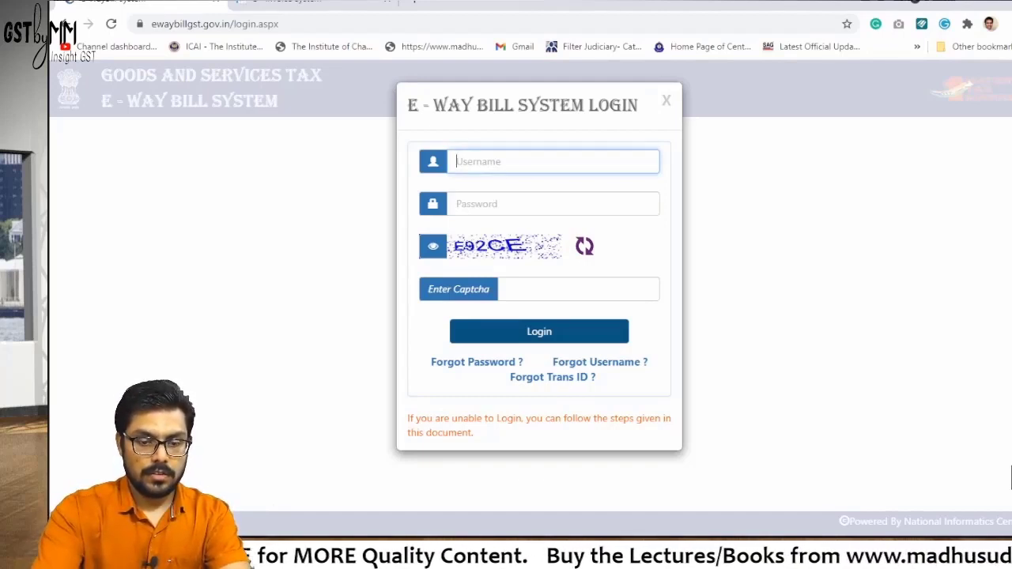
key(Tab)
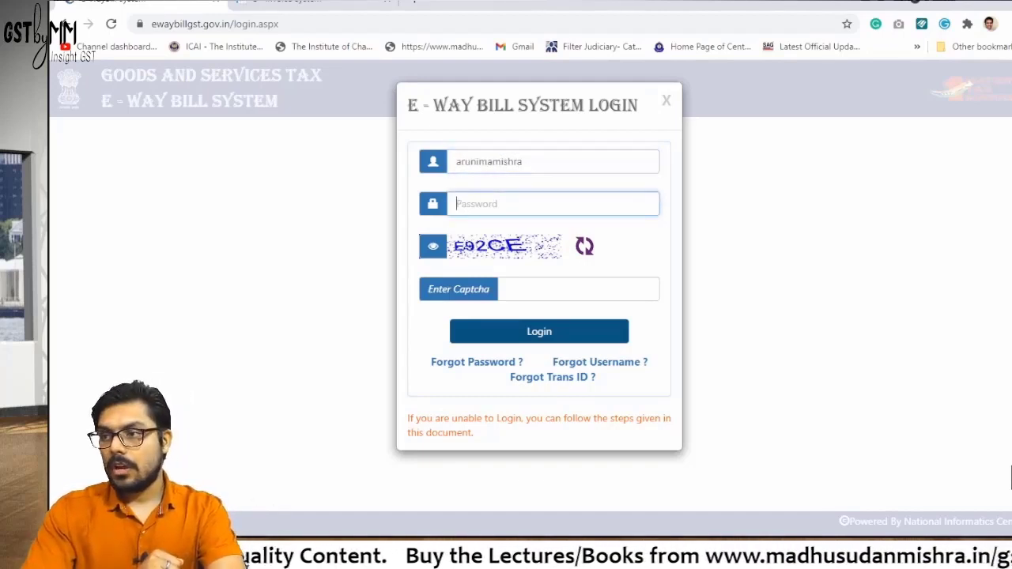
text(••••)
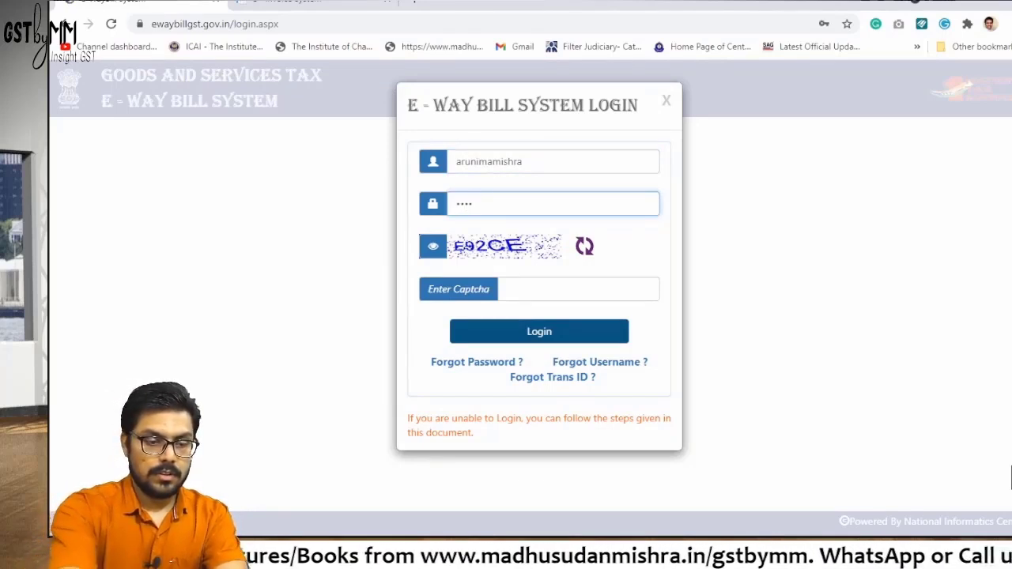
text(•••••)
key(Tab)
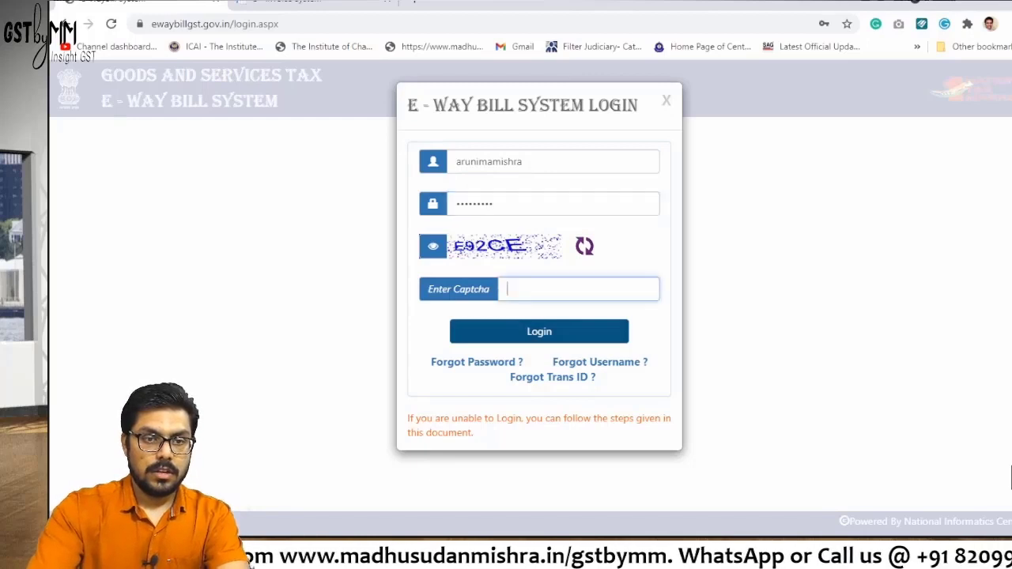
text(E)
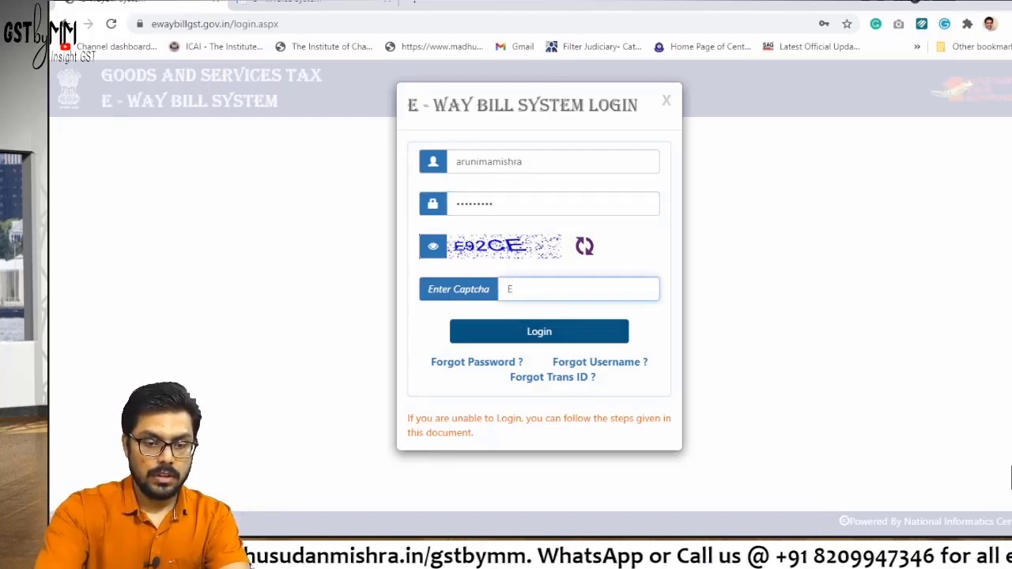
text(92C)
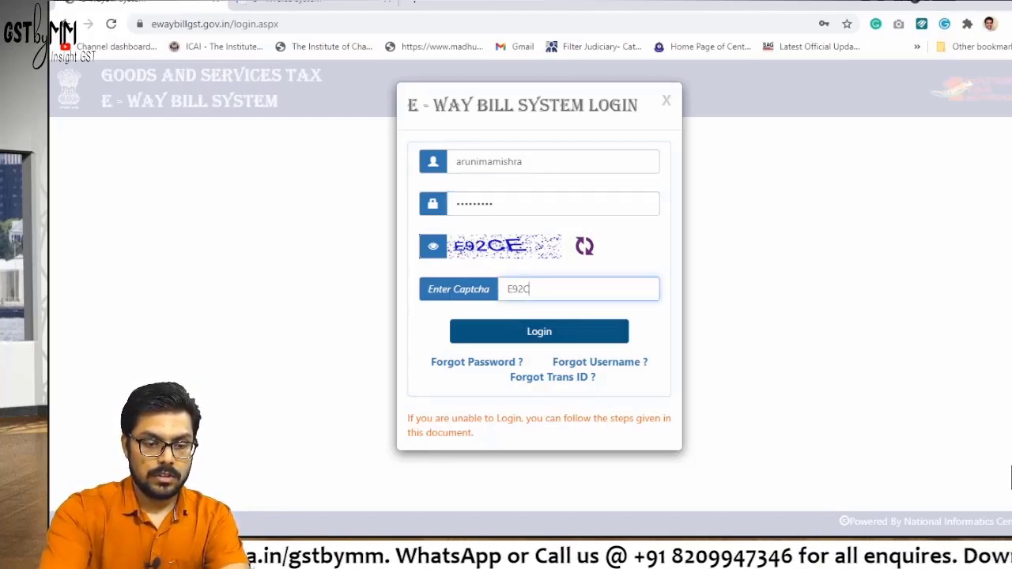
text(E)
key(Return)
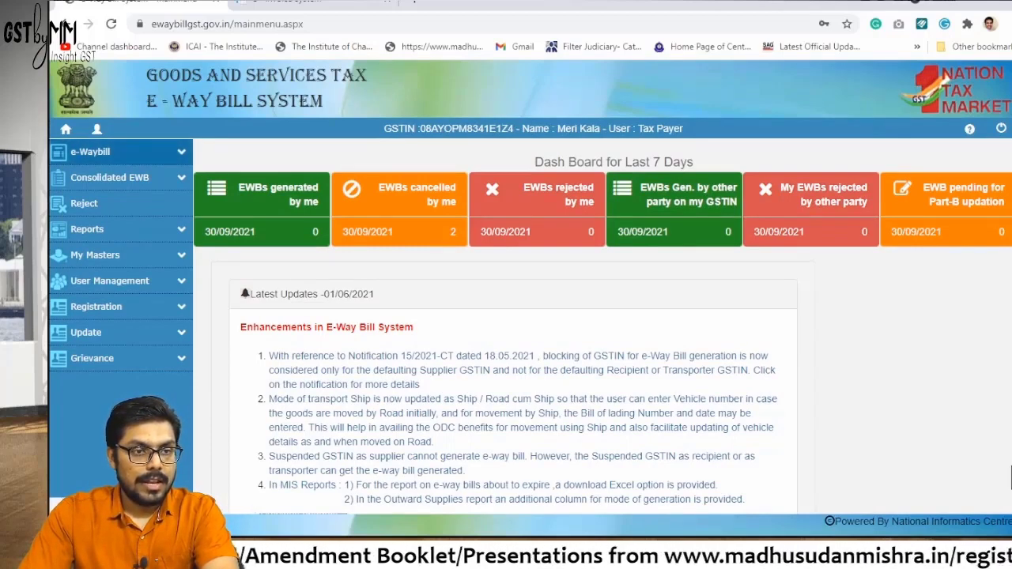
Expand the e-Waybill sidebar menu and choose Generate New
click(90, 151)
click(89, 151)
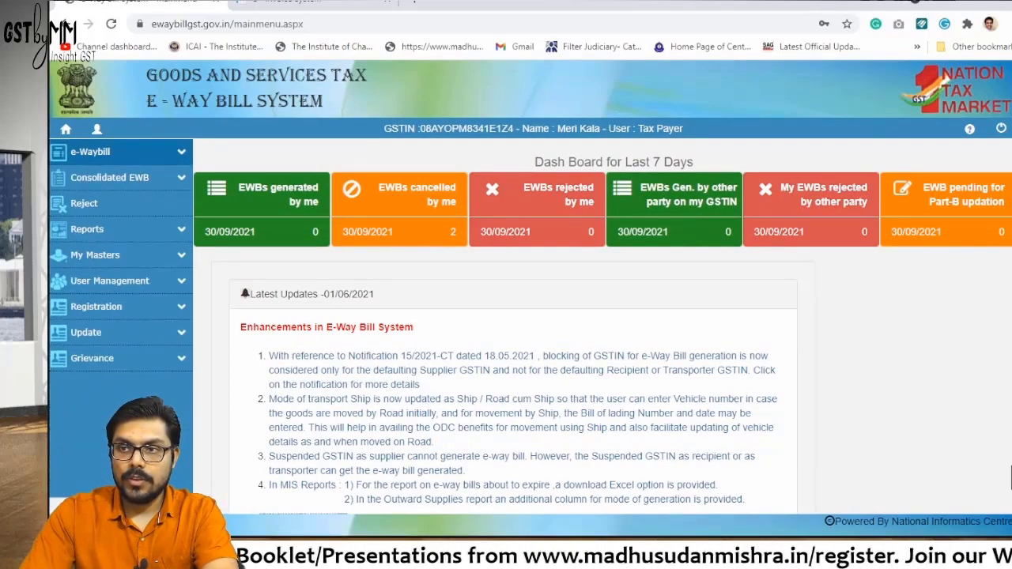
click(90, 151)
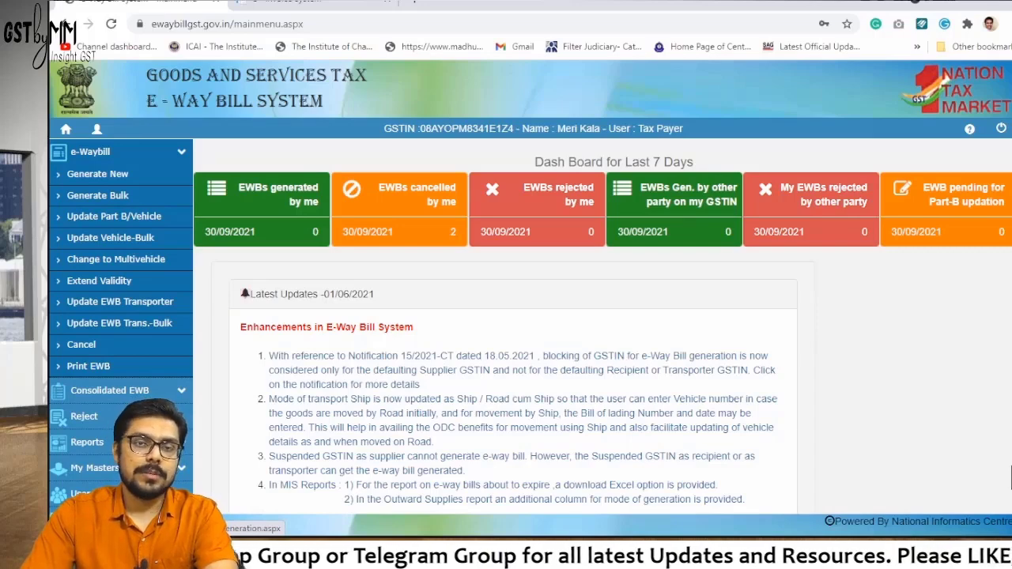
click(97, 174)
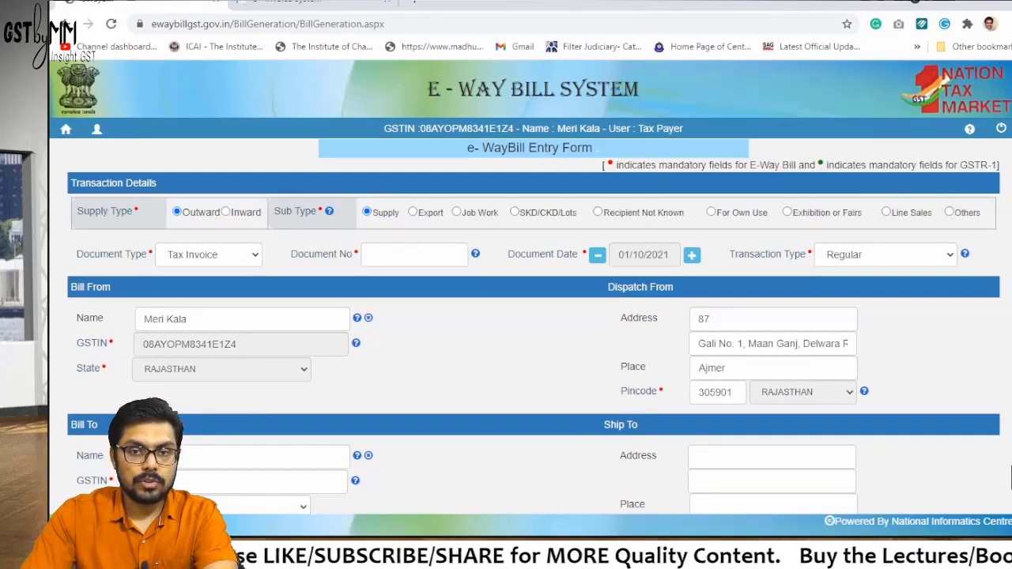
scroll(1010, 478, down, 8)
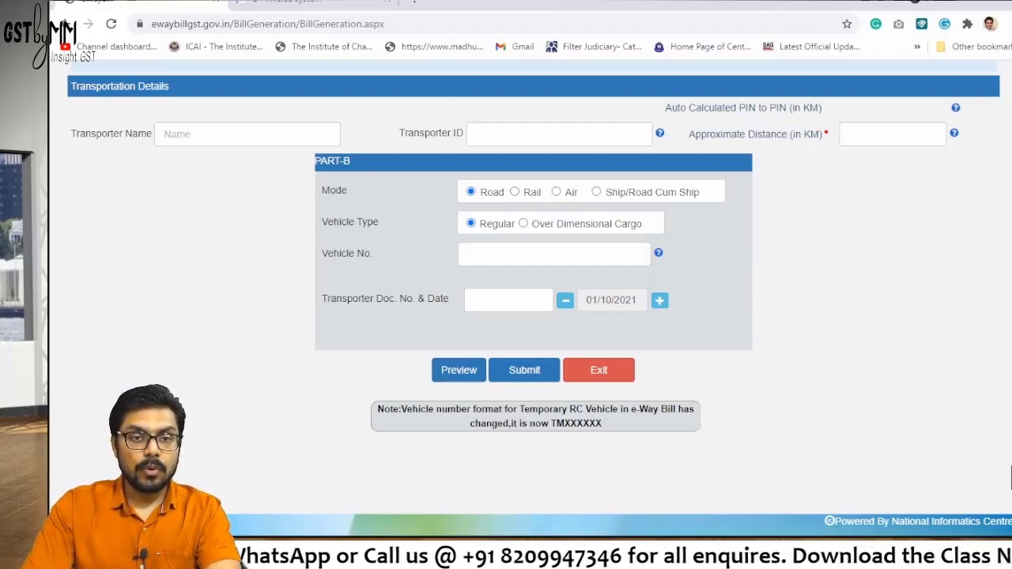
click(515, 191)
click(556, 191)
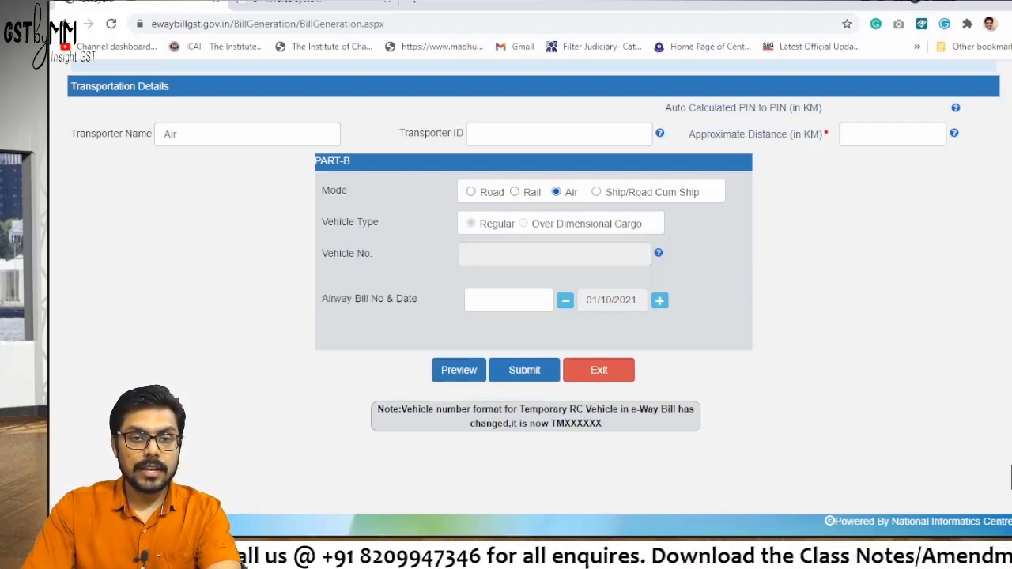
click(596, 191)
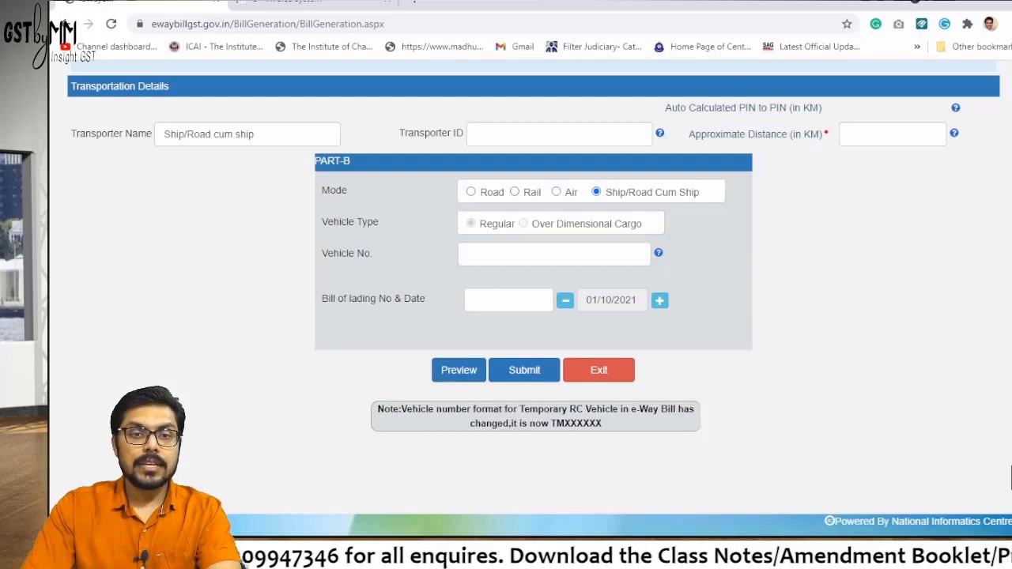
click(470, 192)
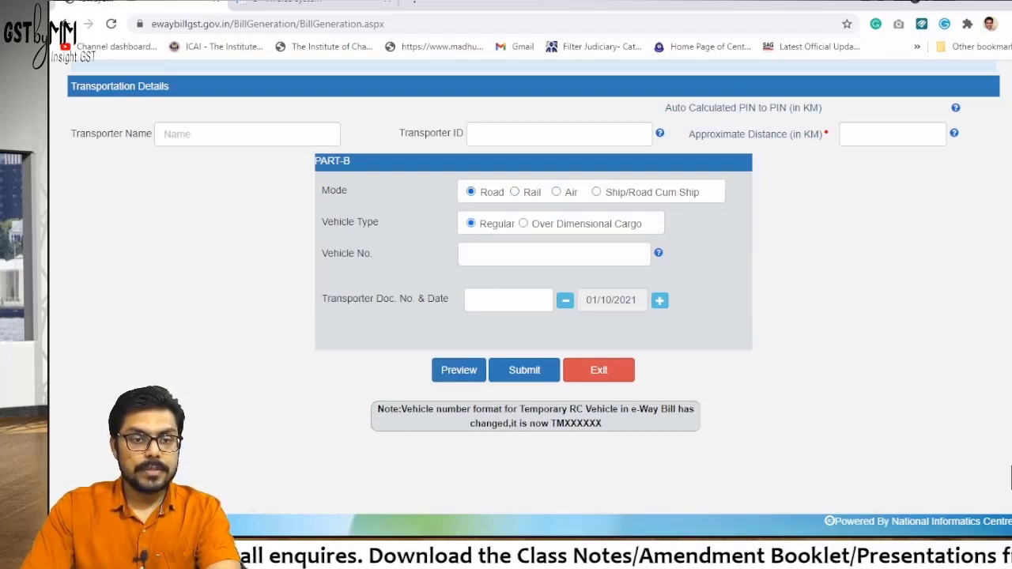
click(523, 223)
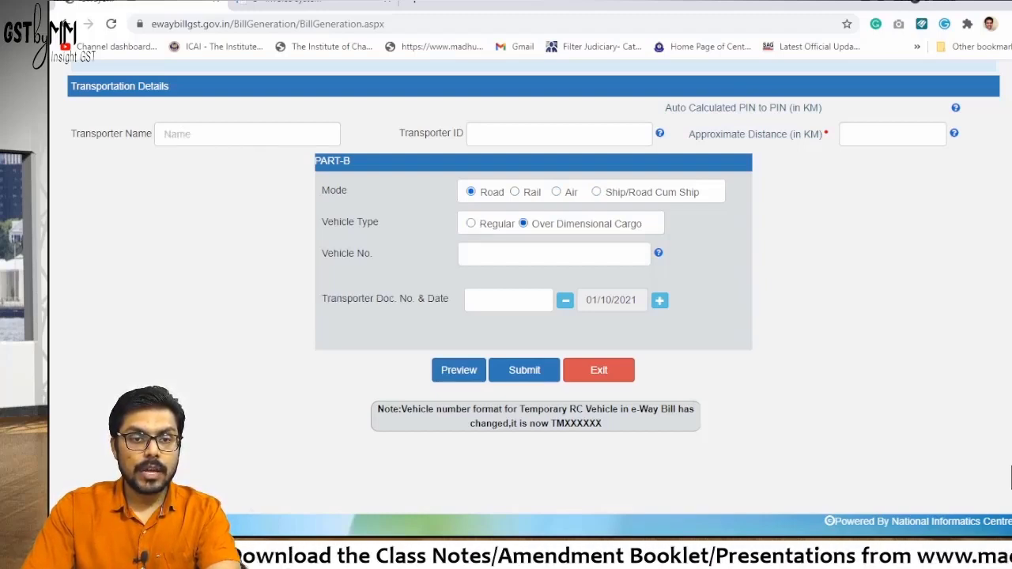
click(470, 223)
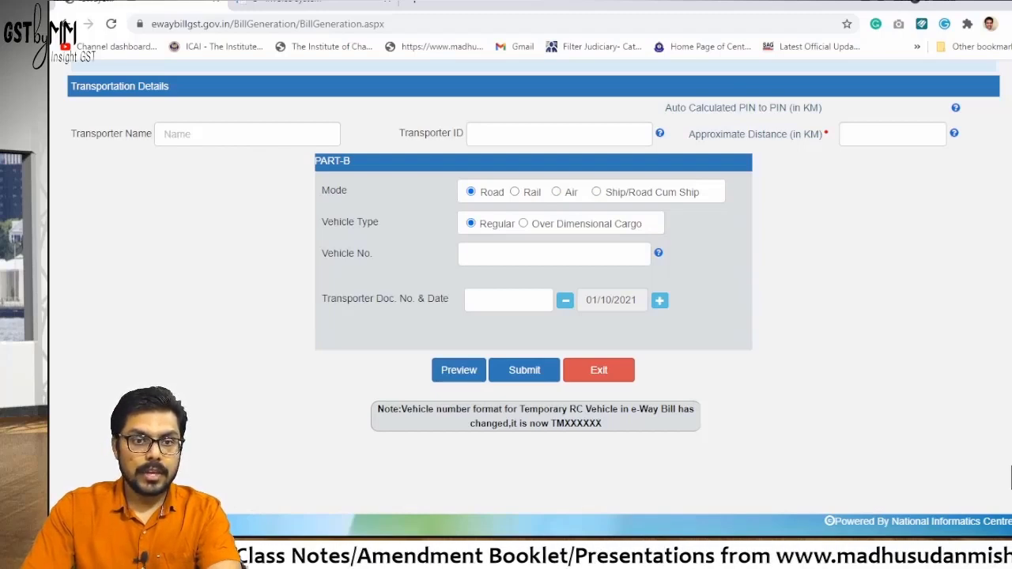
click(523, 222)
click(470, 223)
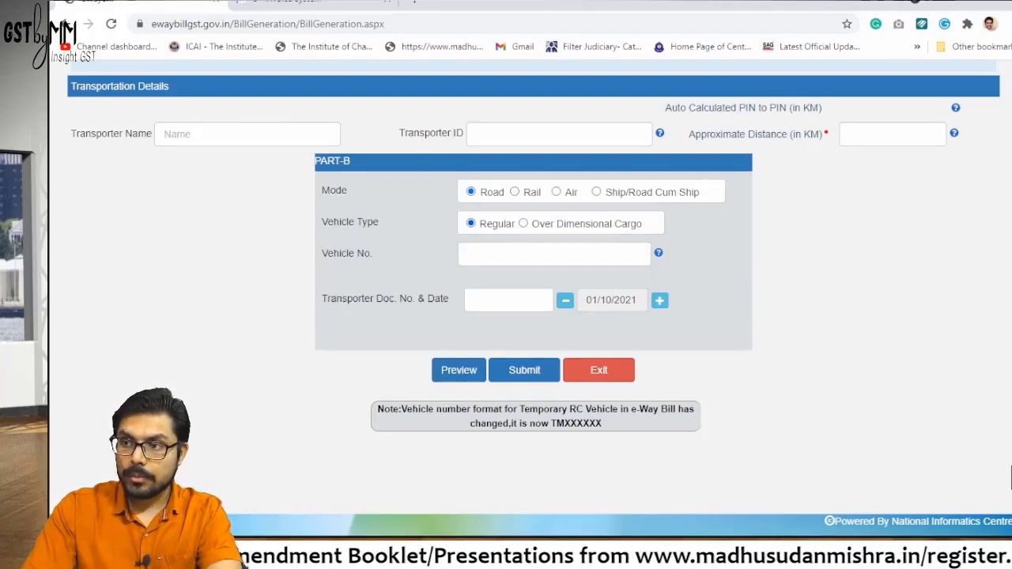
click(553, 253)
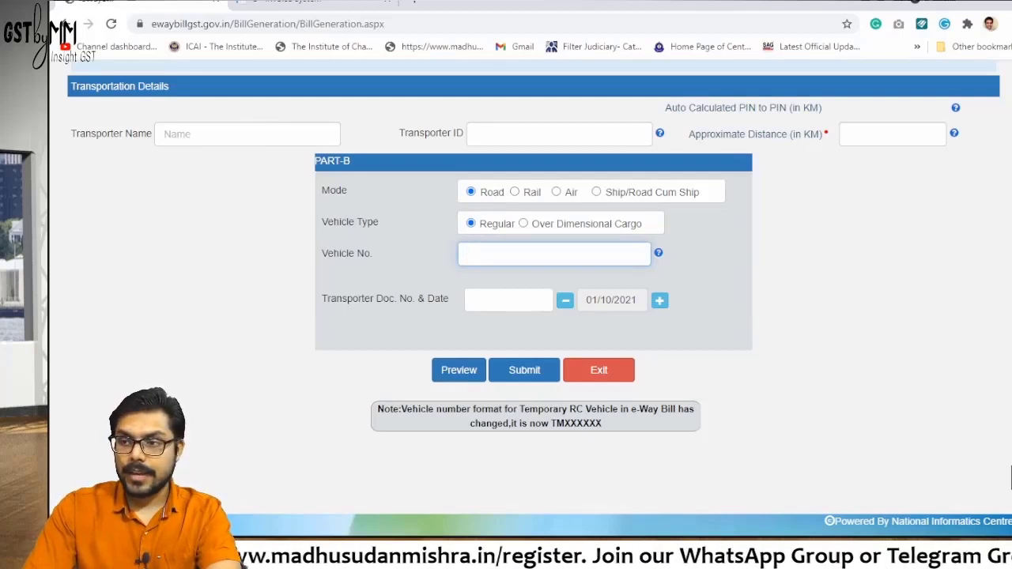
click(508, 300)
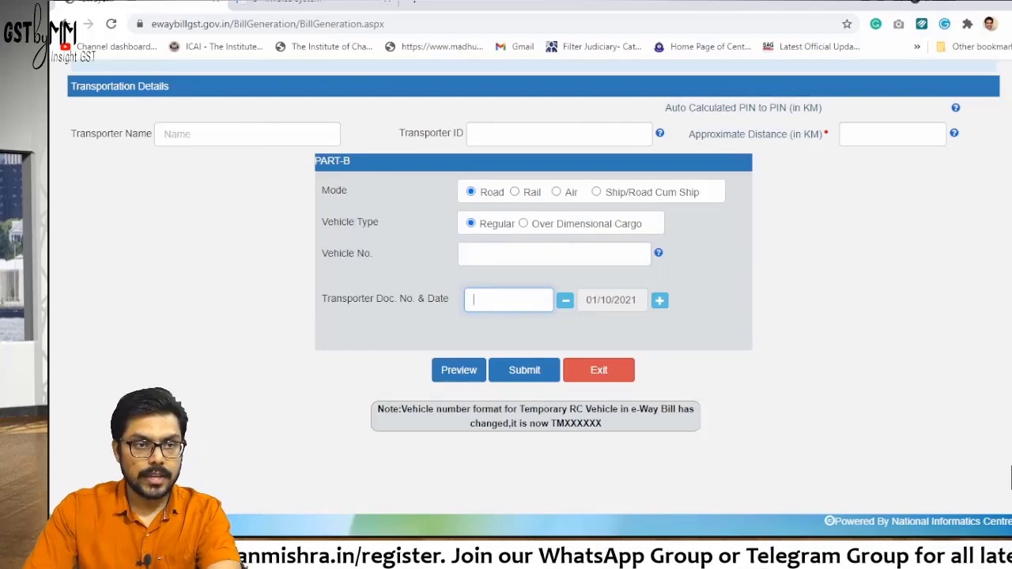
scroll(531, 292, up, 10)
scroll(1010, 475, up, 2)
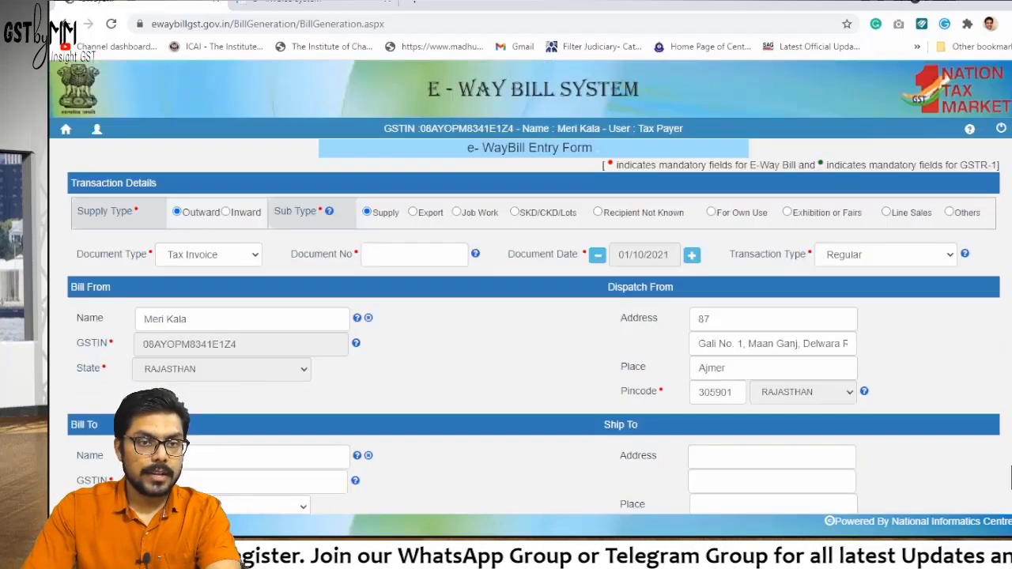
Set the Supply Type to Inward, then switch to the Case 1 notes in OneNote
scroll(1011, 475, down, 2)
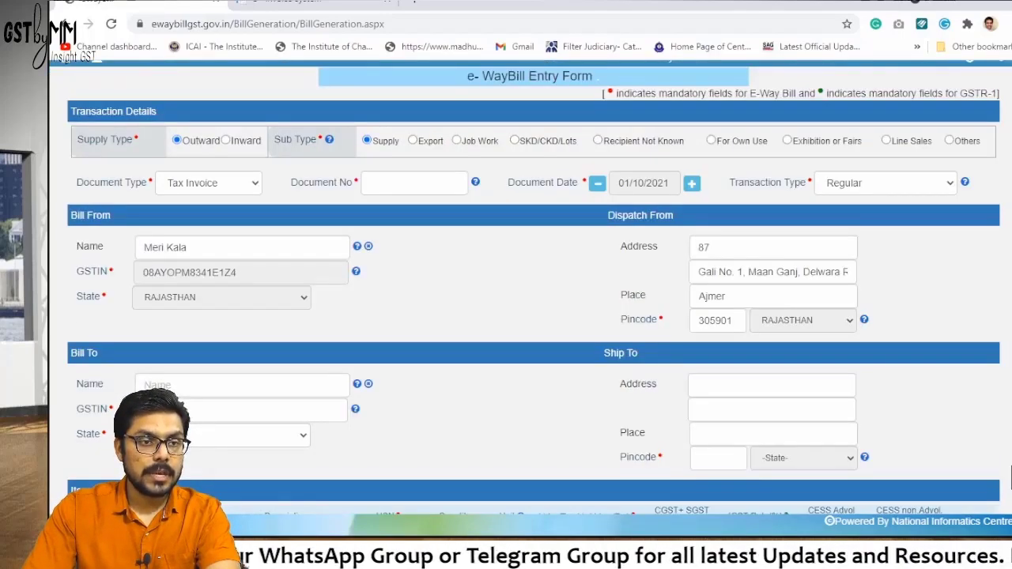
drag(76, 139, 128, 139)
click(1010, 475)
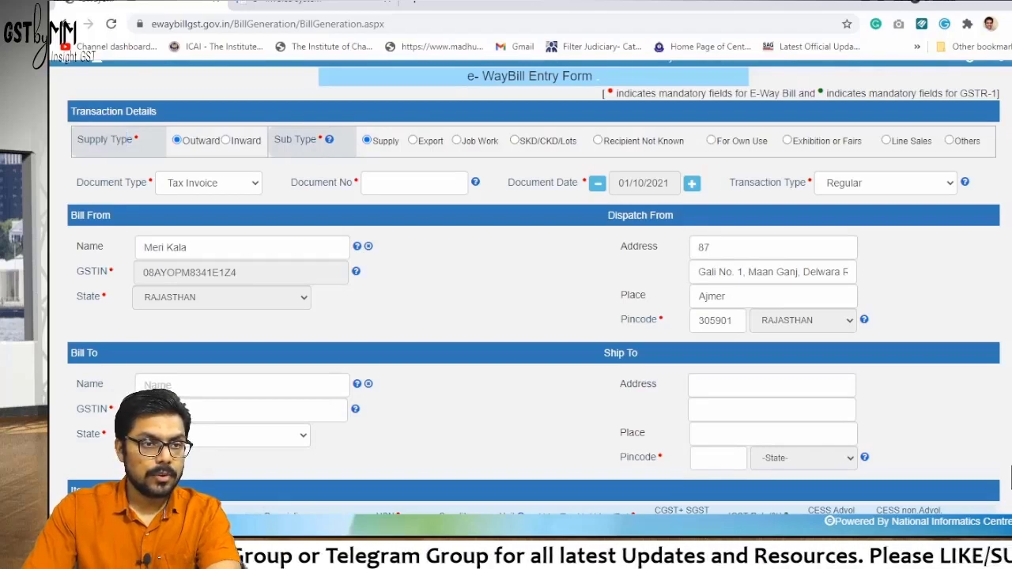
drag(77, 139, 133, 139)
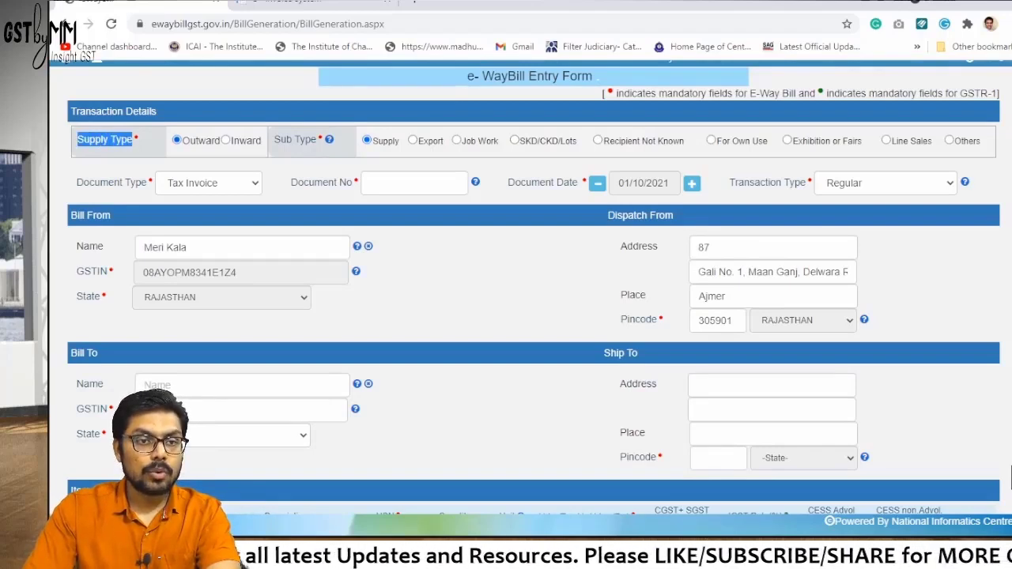
click(226, 140)
key(Left)
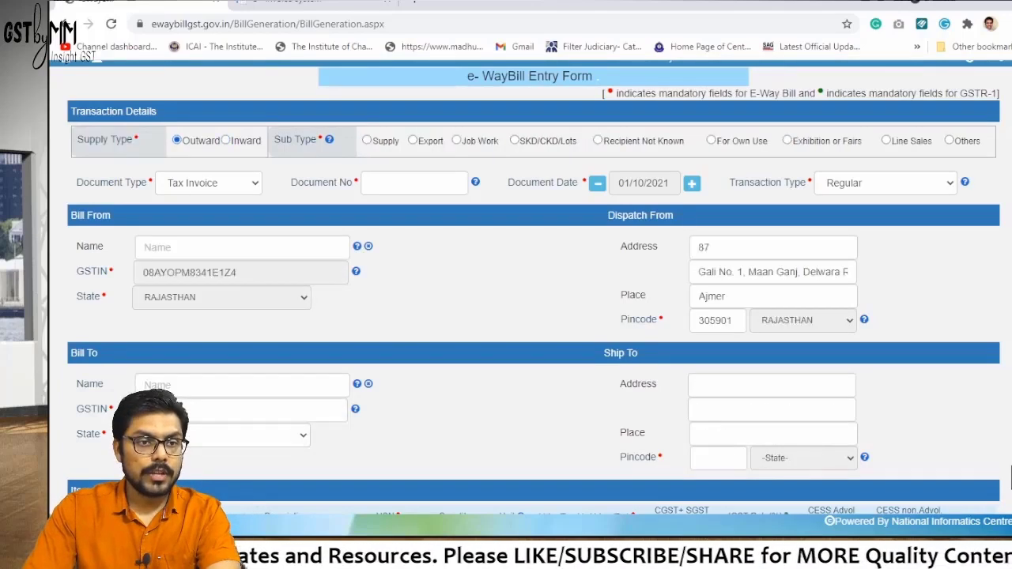
key(Right)
scroll(1009, 476, up, 1)
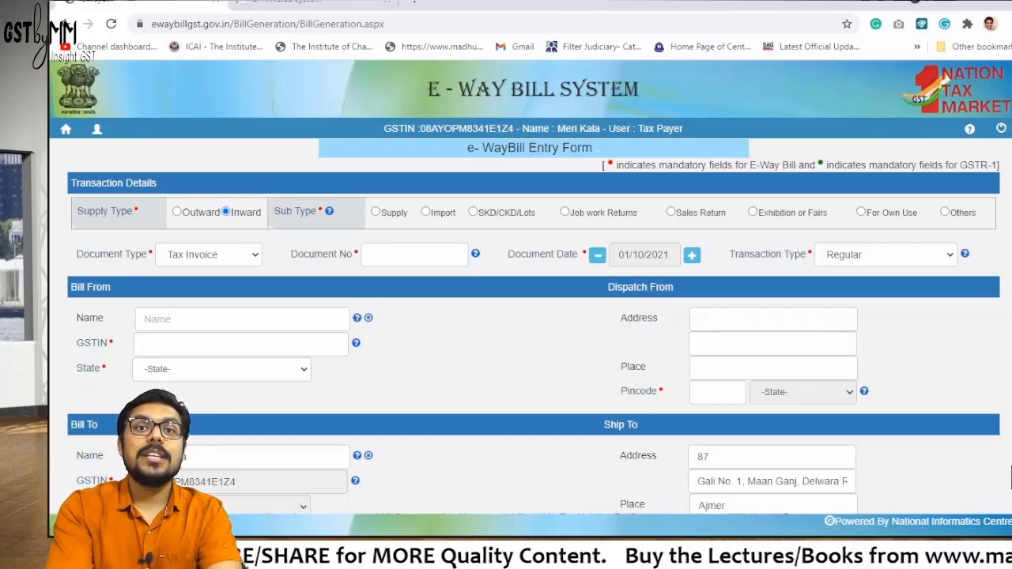
key(alt+Tab)
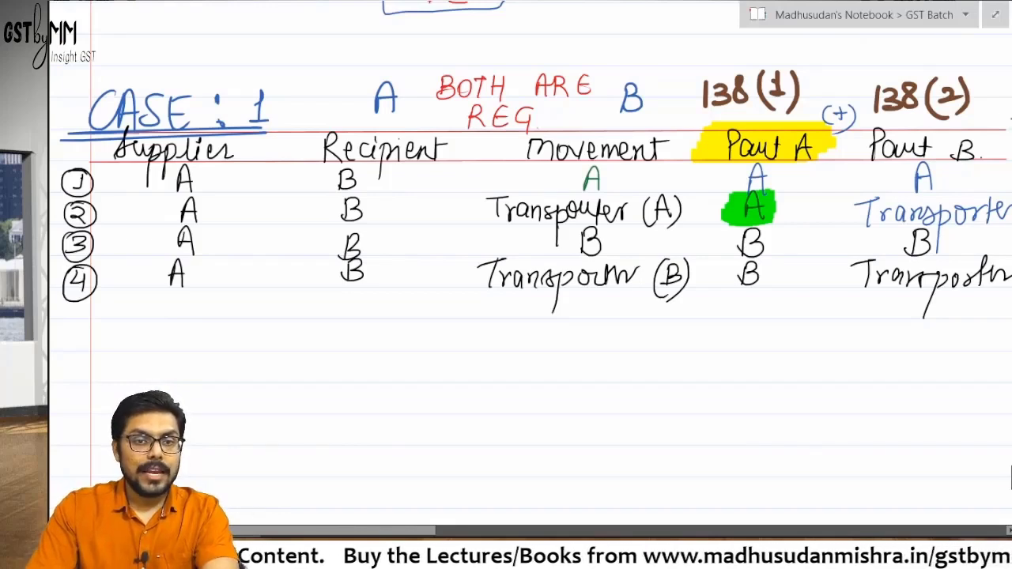
Deselect the ink in OneNote, show the Draw ribbon, and return to the e-way bill form
key(Escape)
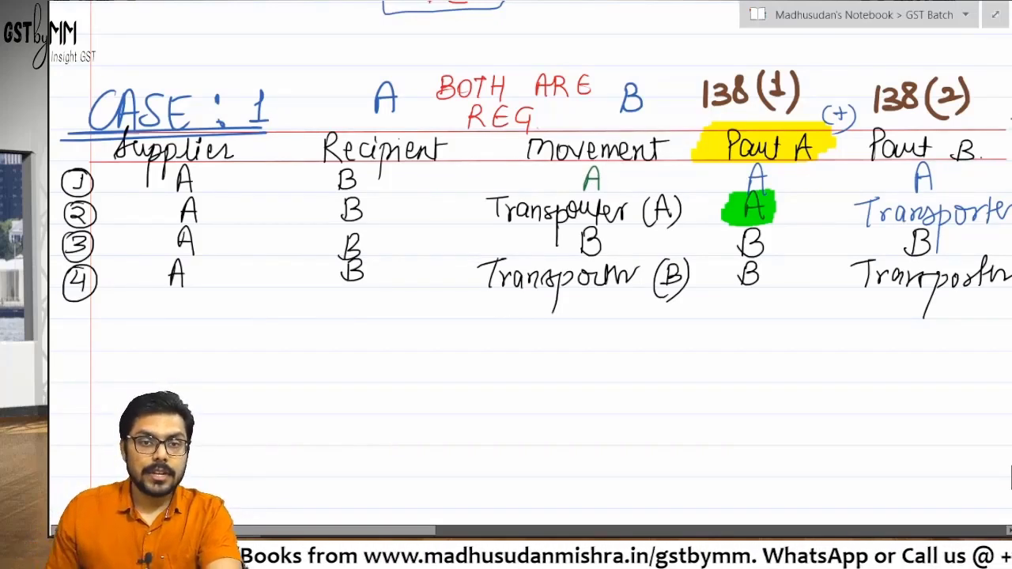
click(59, 47)
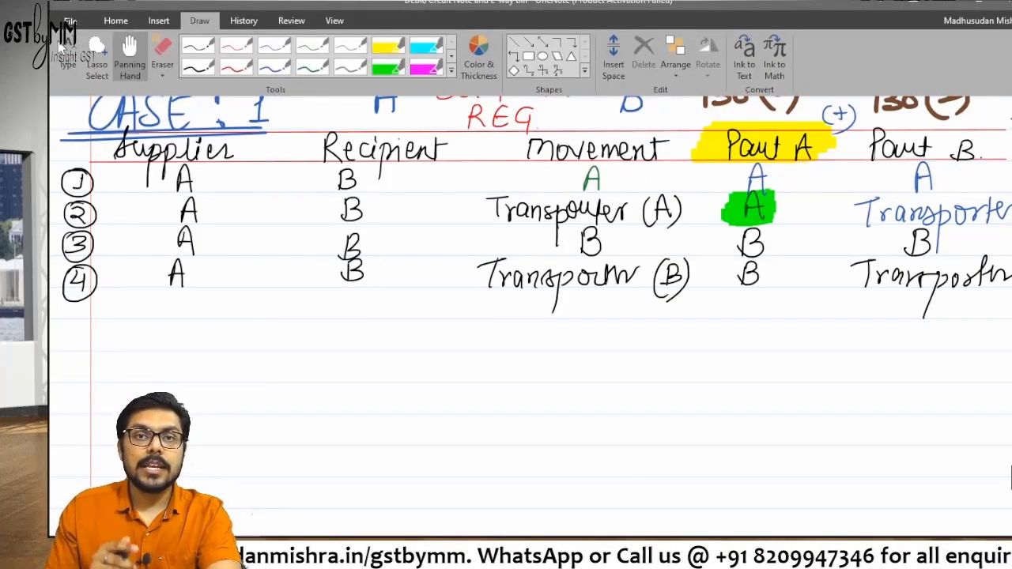
key(alt+Tab)
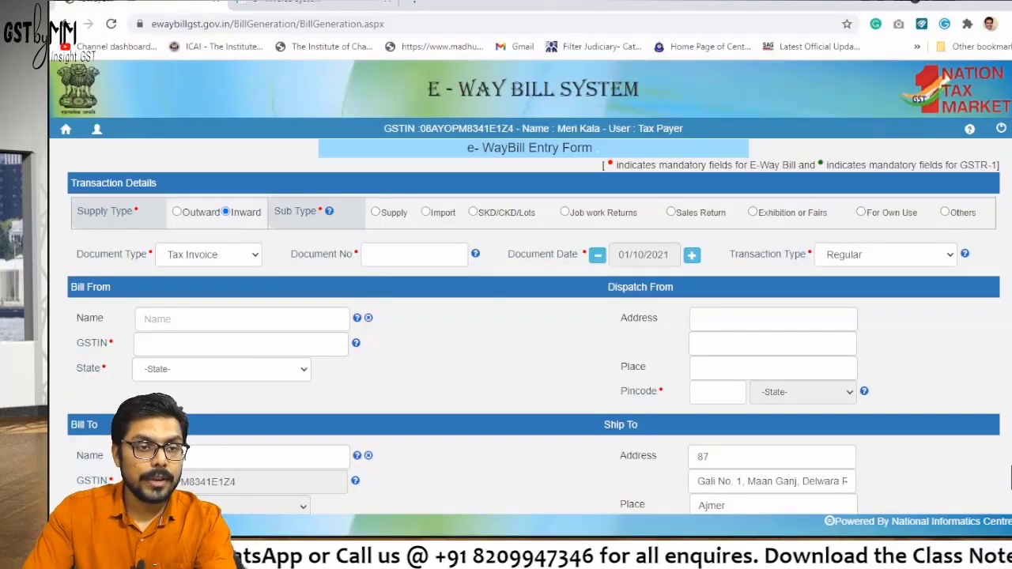
Select Outward and try each sub type in turn, from Supply through Line Sales to Others
click(177, 212)
drag(273, 211, 317, 211)
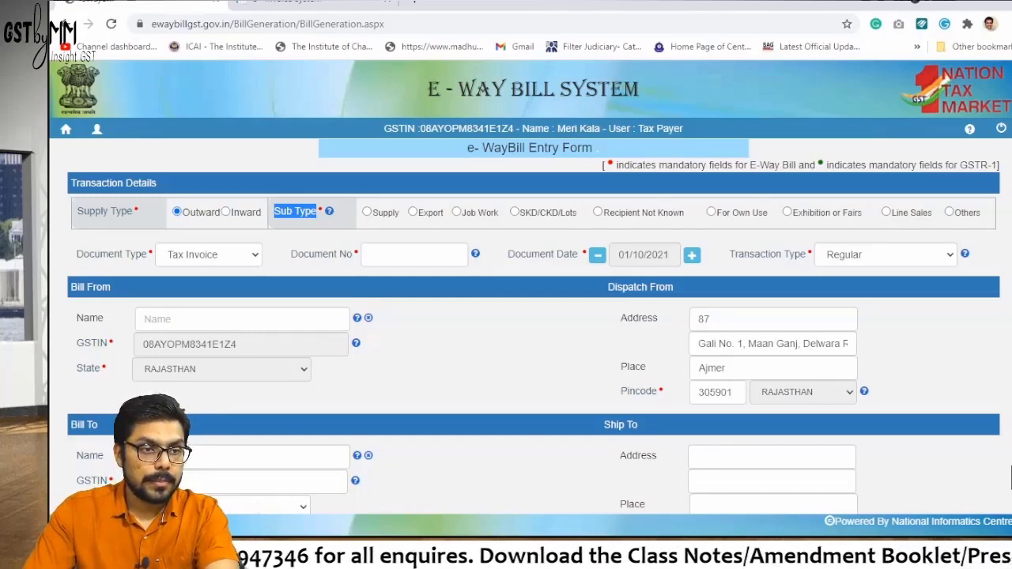
drag(82, 211, 122, 211)
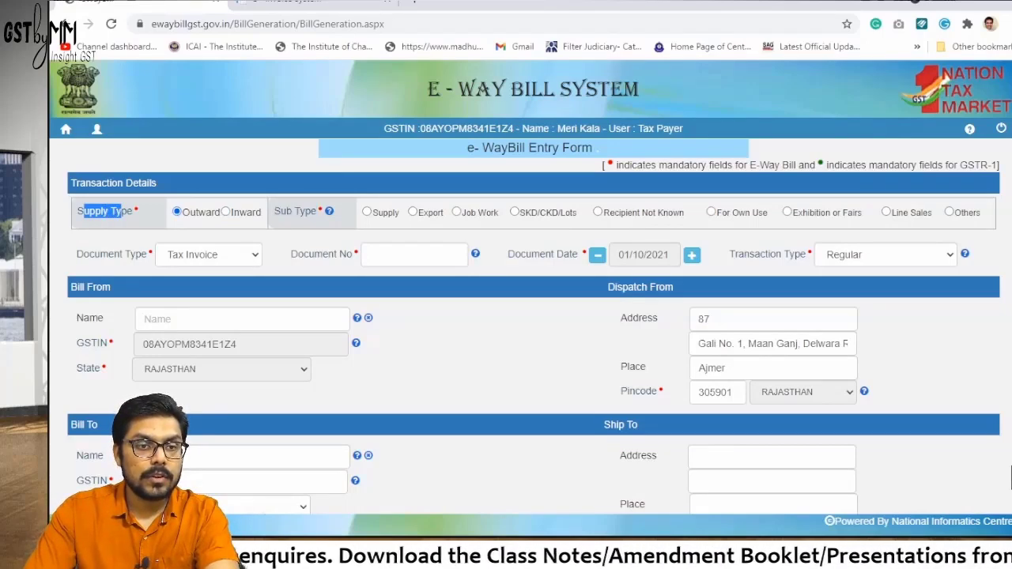
drag(274, 211, 317, 211)
click(316, 211)
click(367, 212)
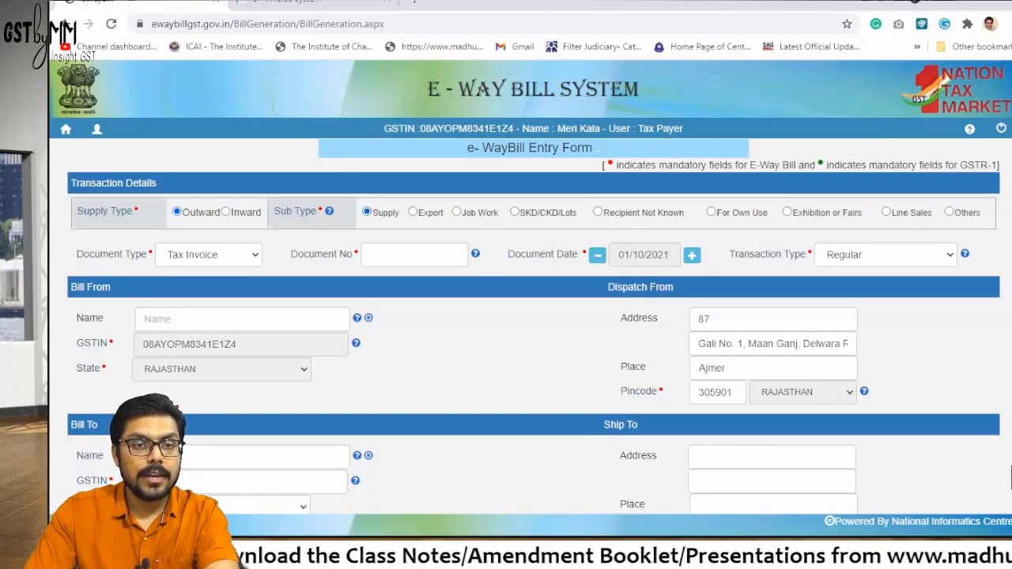
click(413, 212)
click(456, 212)
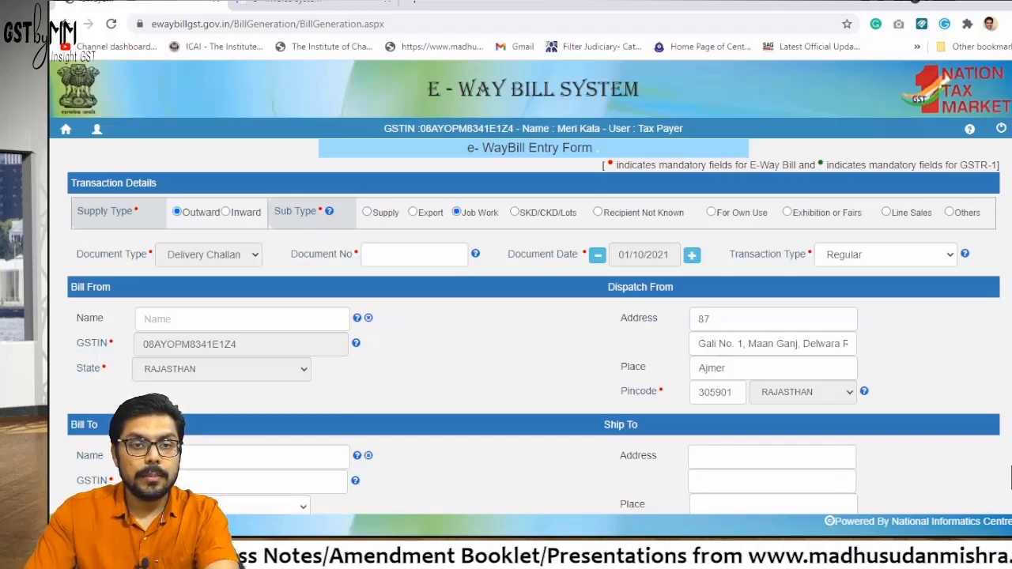
click(515, 212)
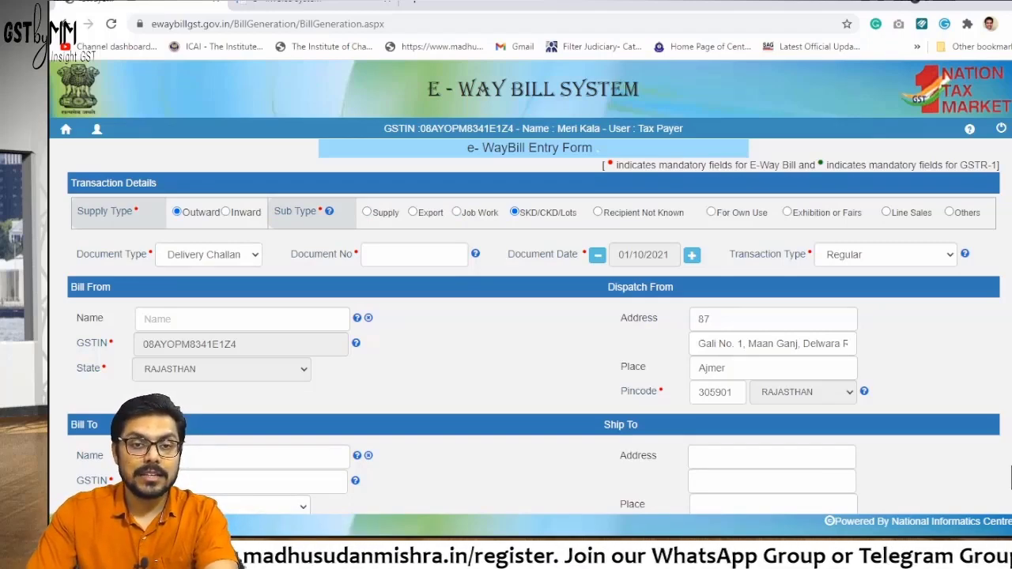
click(598, 212)
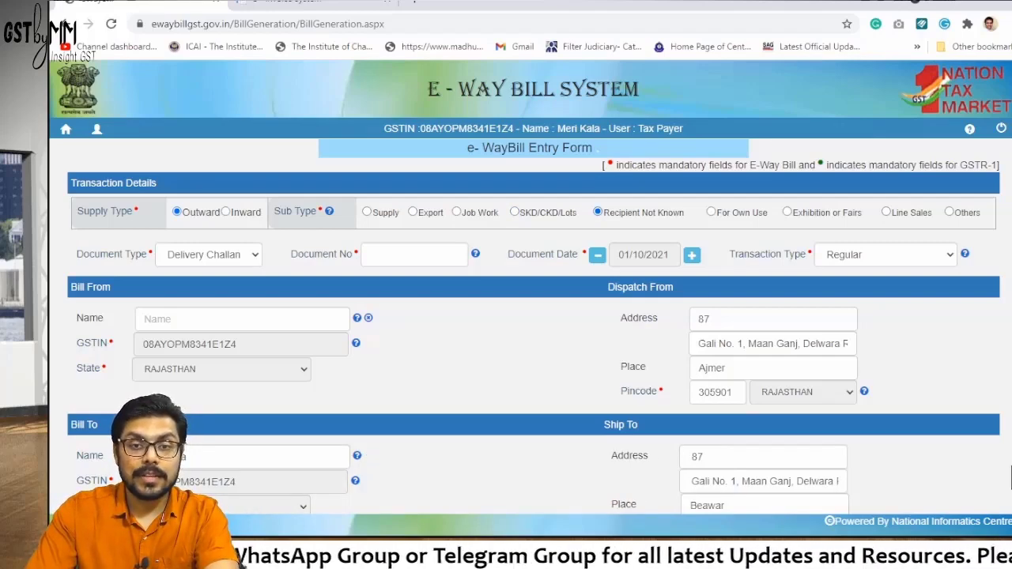
click(711, 212)
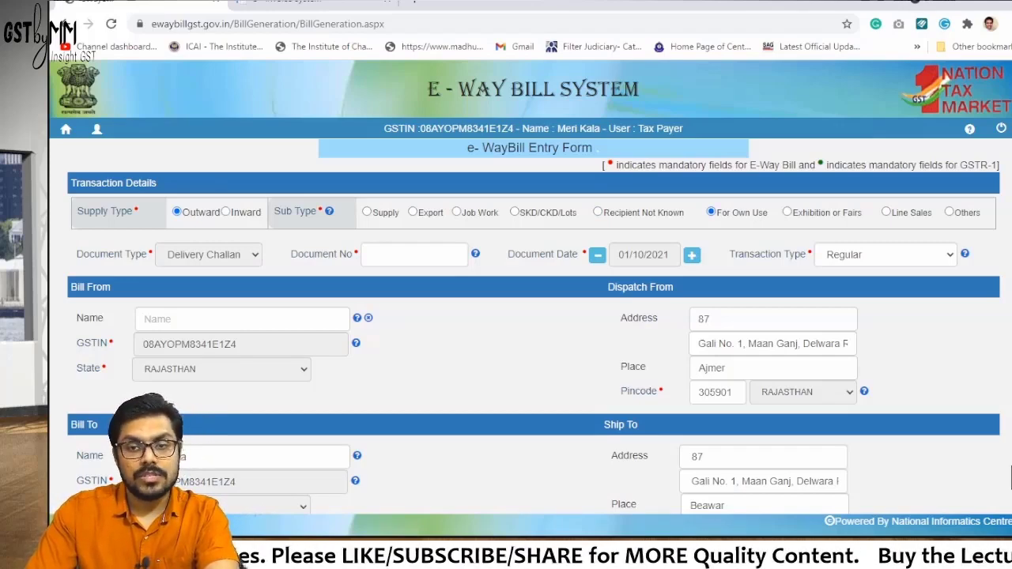
click(786, 212)
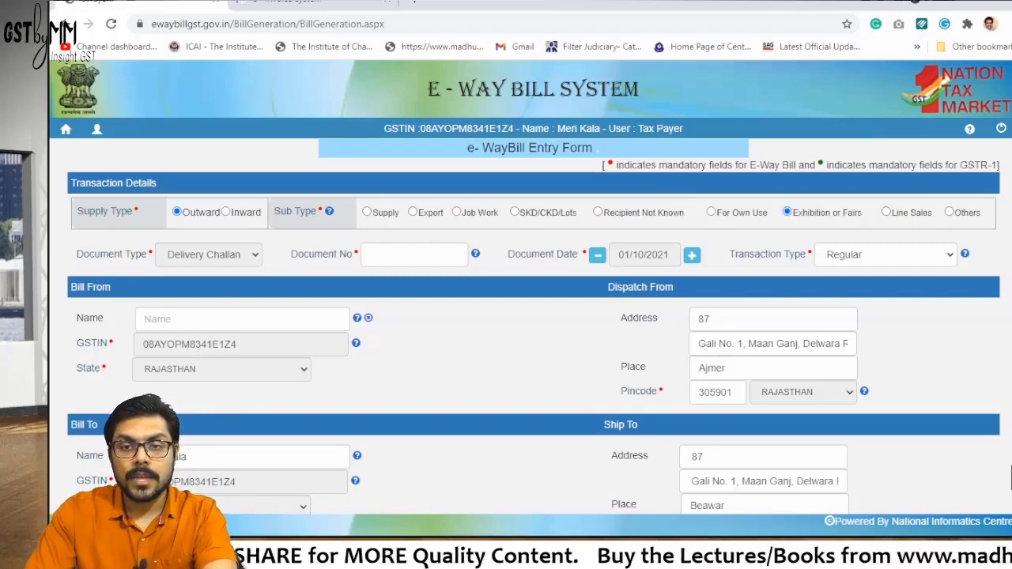
click(885, 212)
click(948, 212)
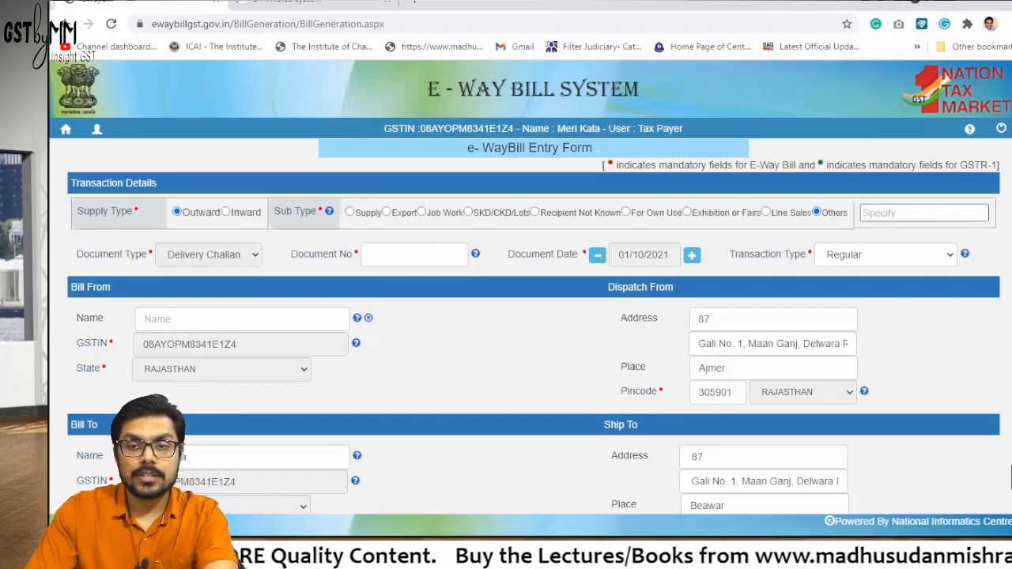
click(923, 213)
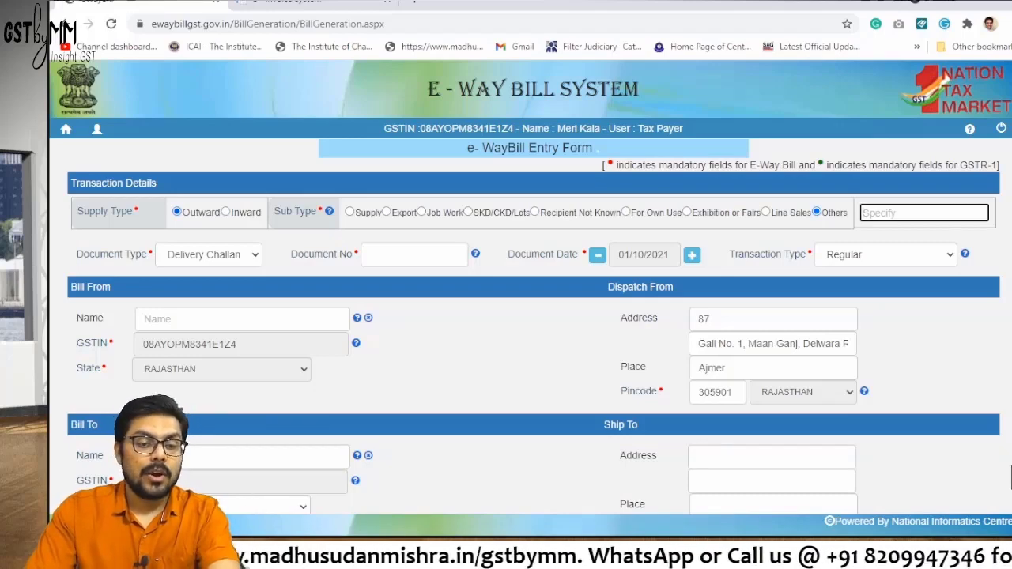
Check the Case 1 notes in OneNote and set the supply type back to Inward
key(alt+Tab)
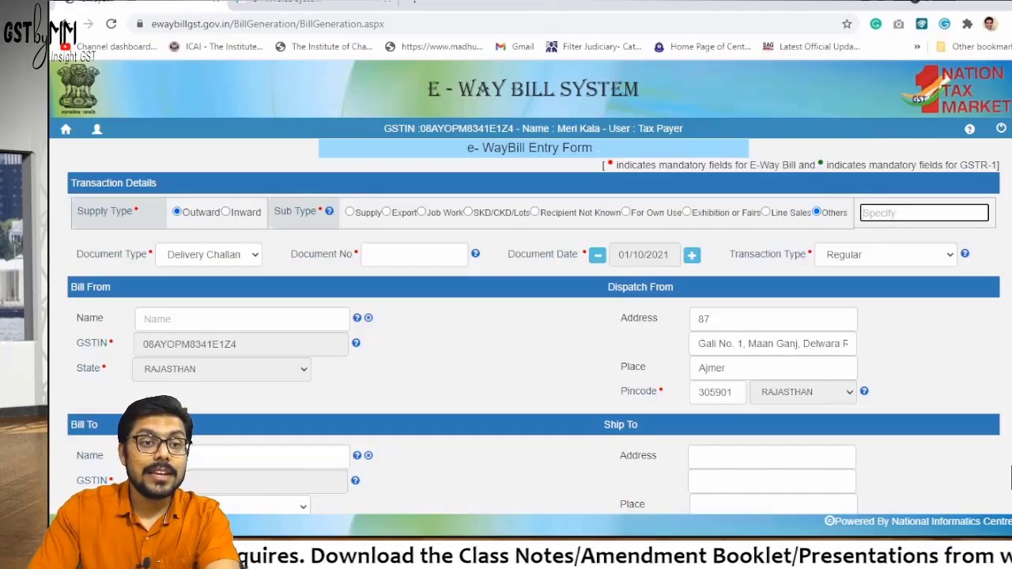
click(225, 212)
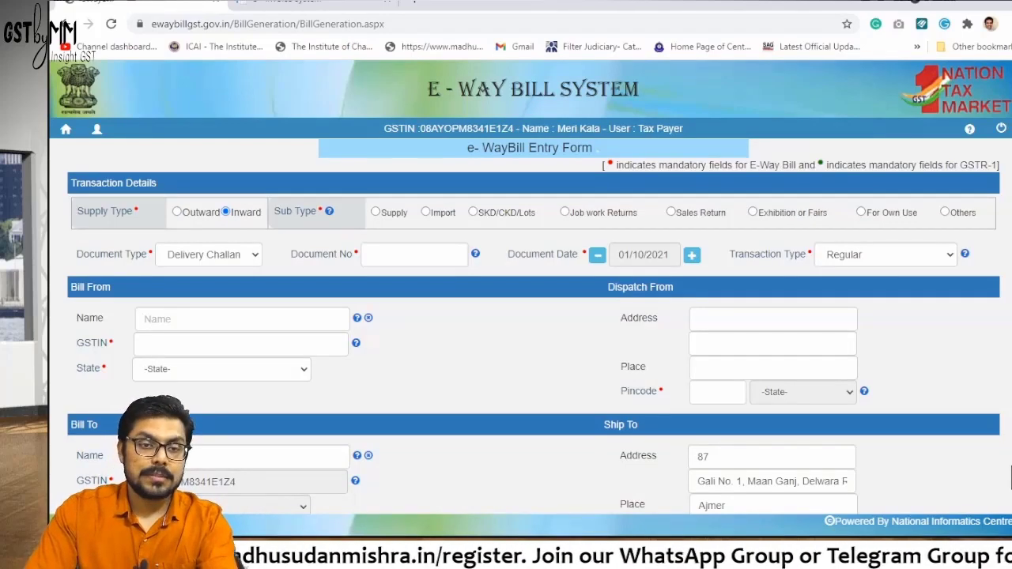
key(alt+Tab)
key(alt+Tab)
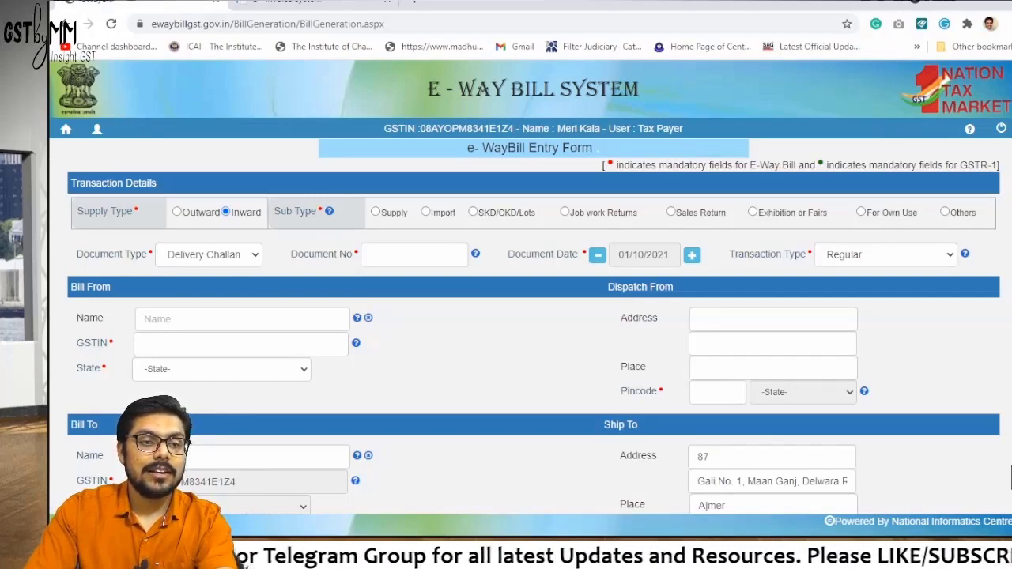
key(Left)
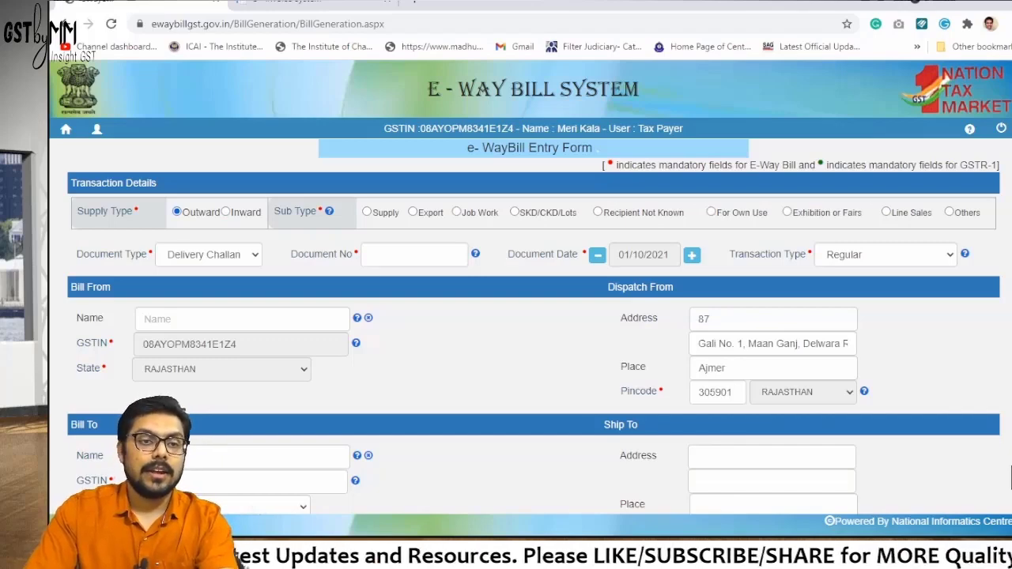
key(Right)
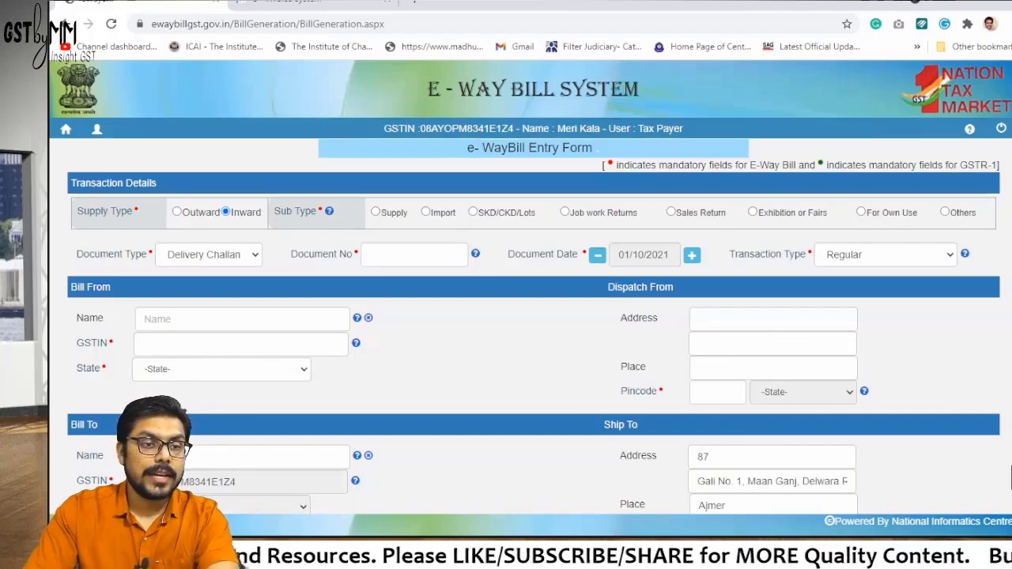
Set the Document Type to Others
key(alt+Down)
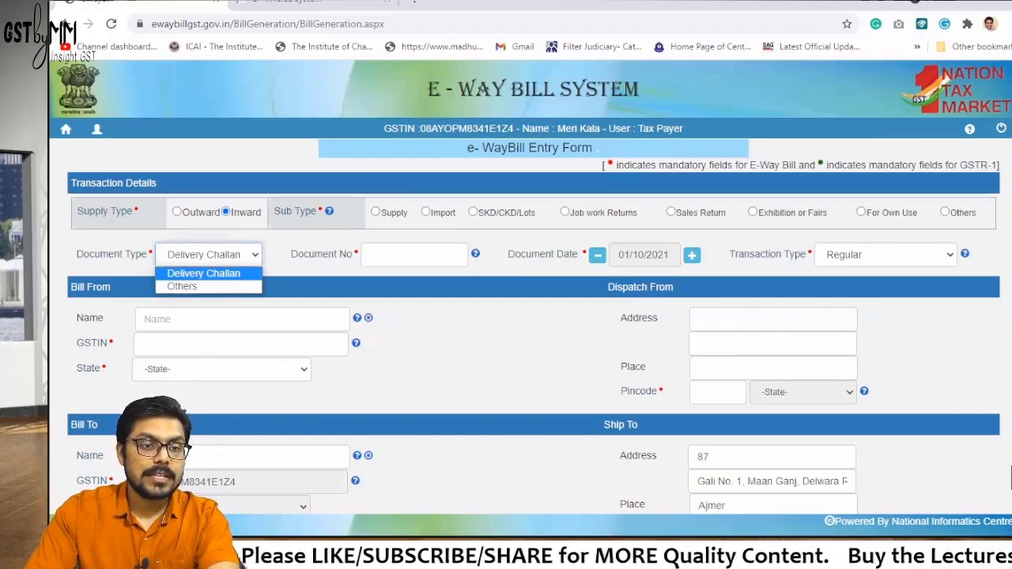
key(Down)
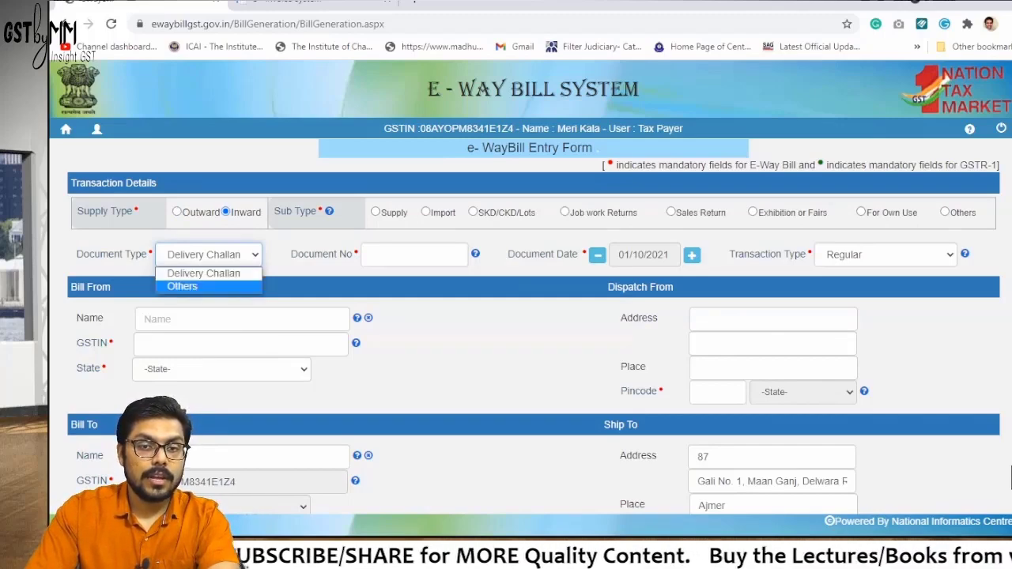
key(Return)
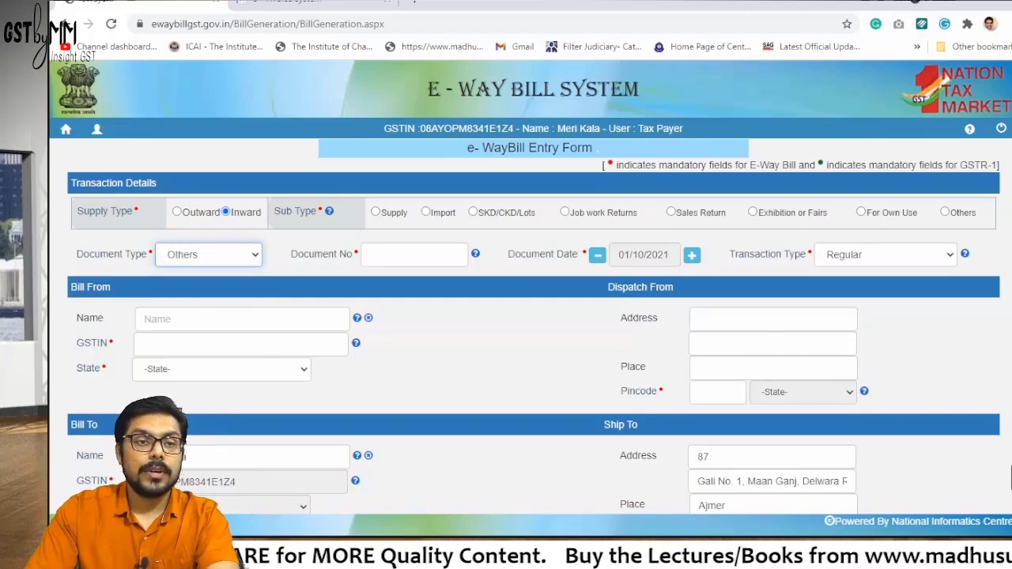
key(alt+Down)
key(Return)
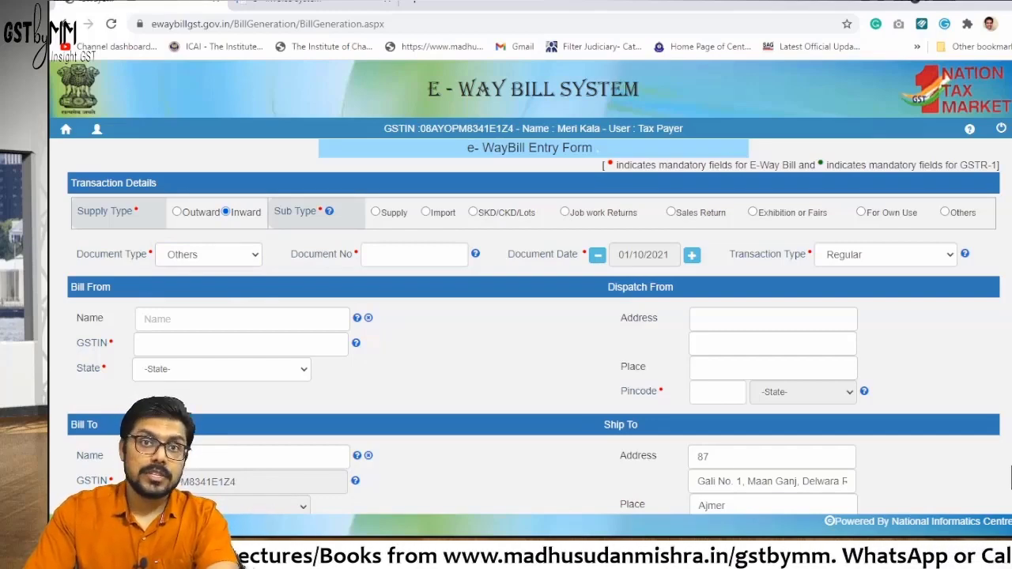
Choose the Supply sub type and keep Tax Invoice as the document type
click(375, 211)
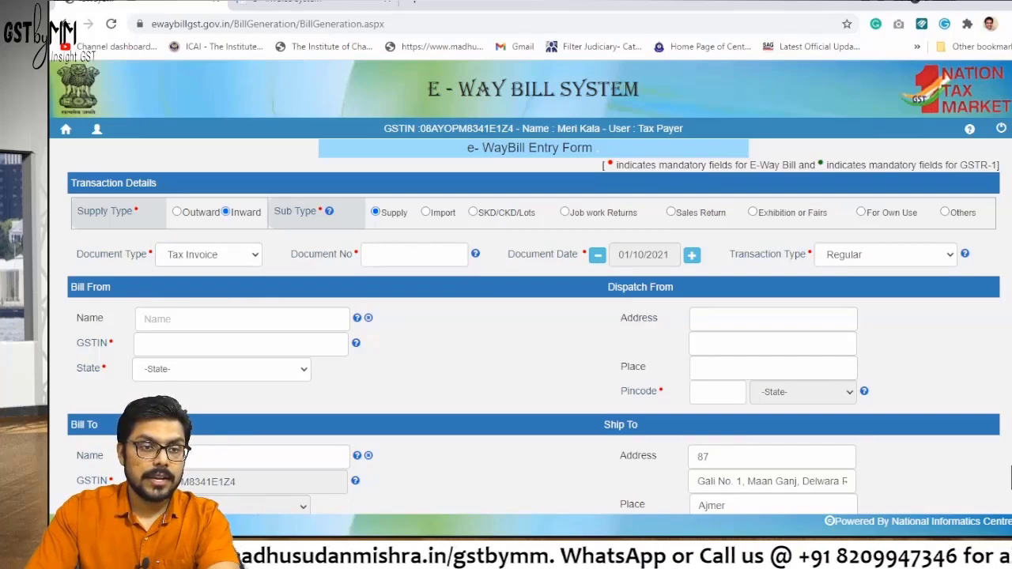
key(alt+Down)
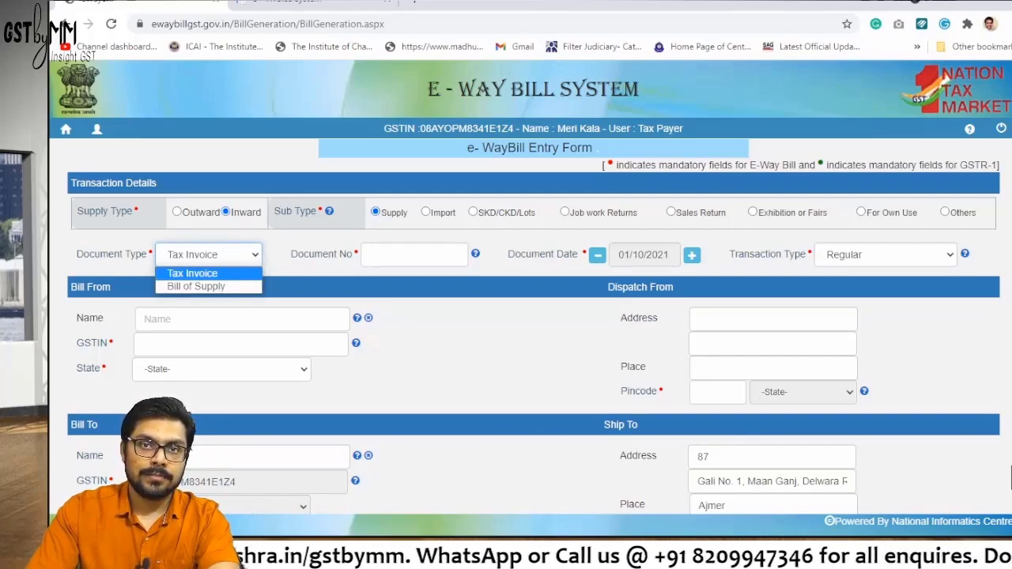
key(Down)
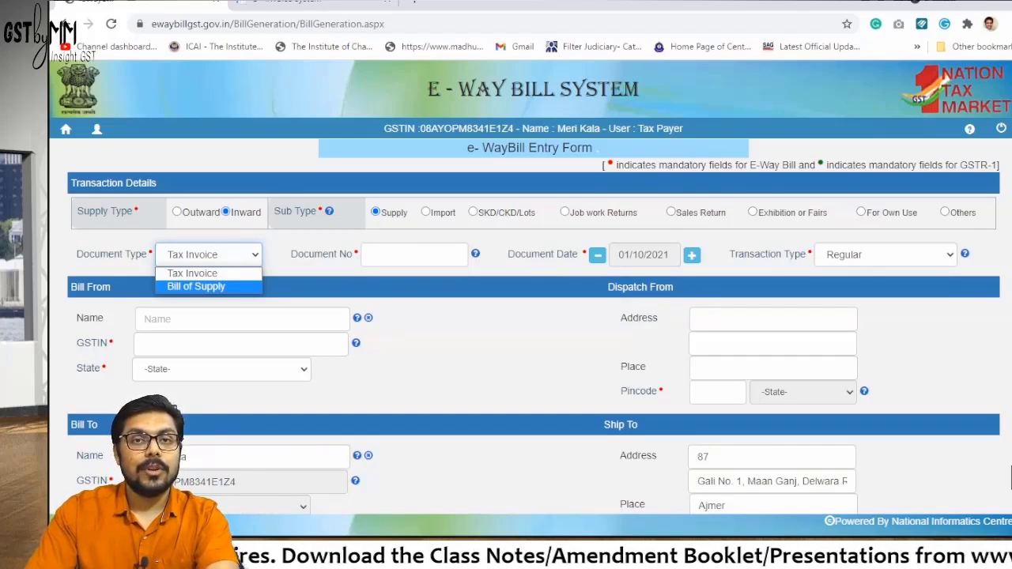
click(192, 272)
Enter document number 124 and keep the transaction type Regular
click(414, 254)
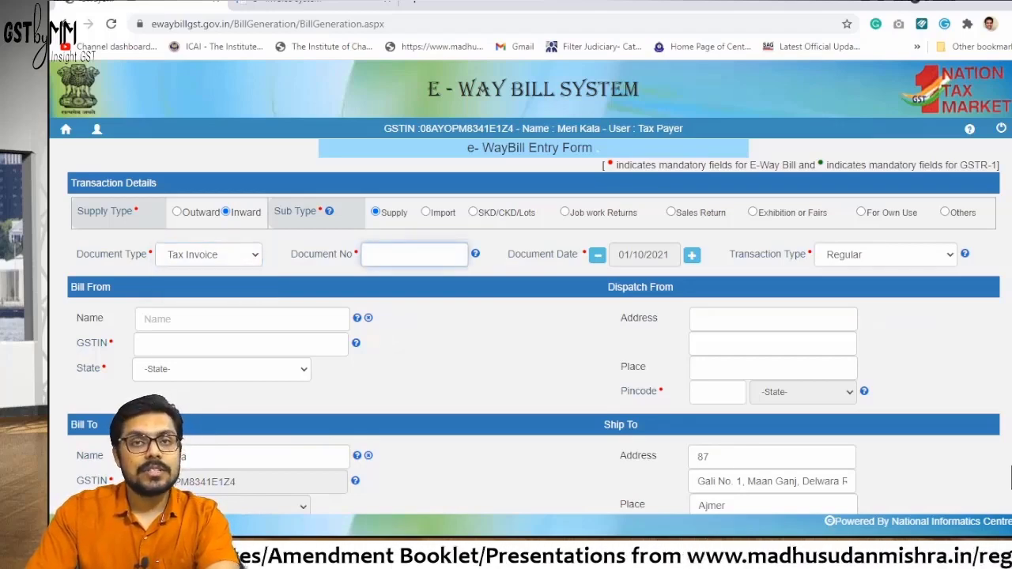
text(124)
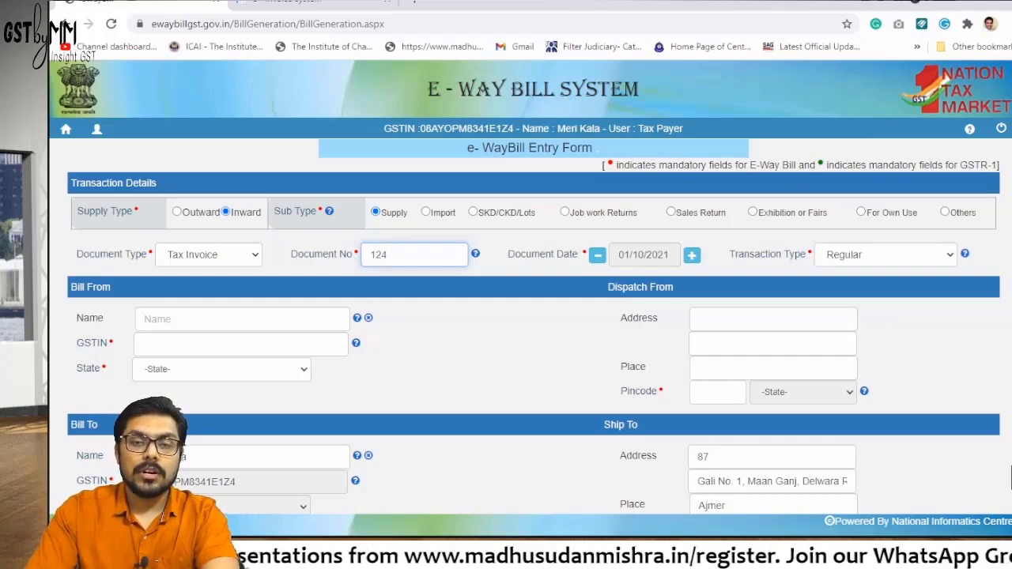
click(885, 253)
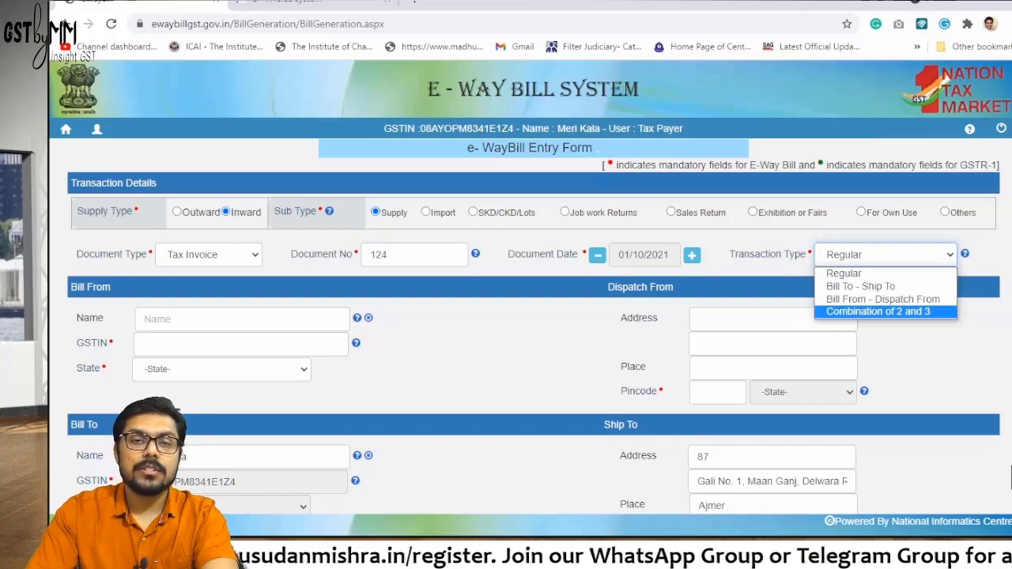
key(Up)
key(Up)
key(Up)
key(Return)
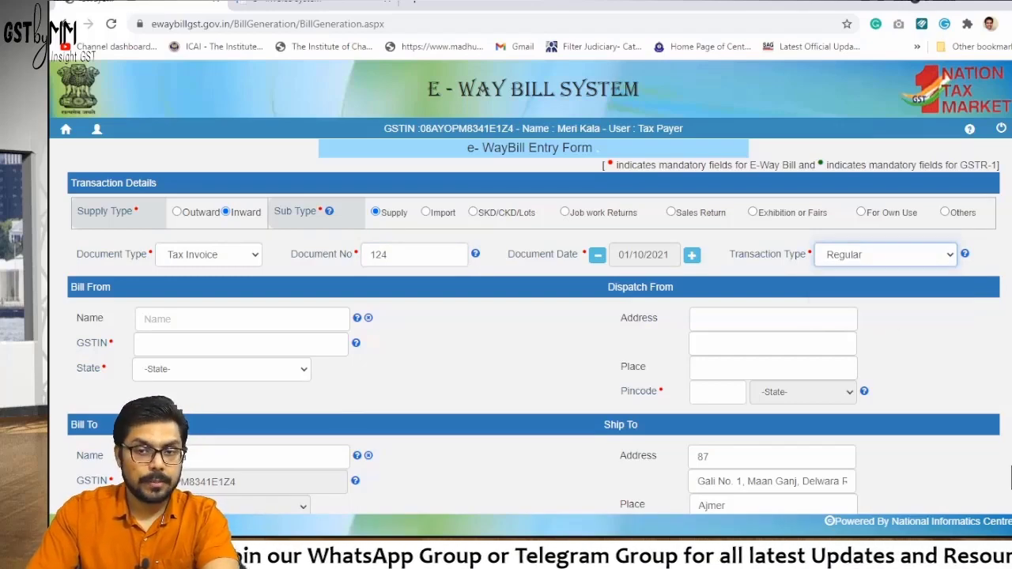
Review the Bill From name and GSTIN fields and their help tooltip, leaving them blank
scroll(1010, 477, down, 1)
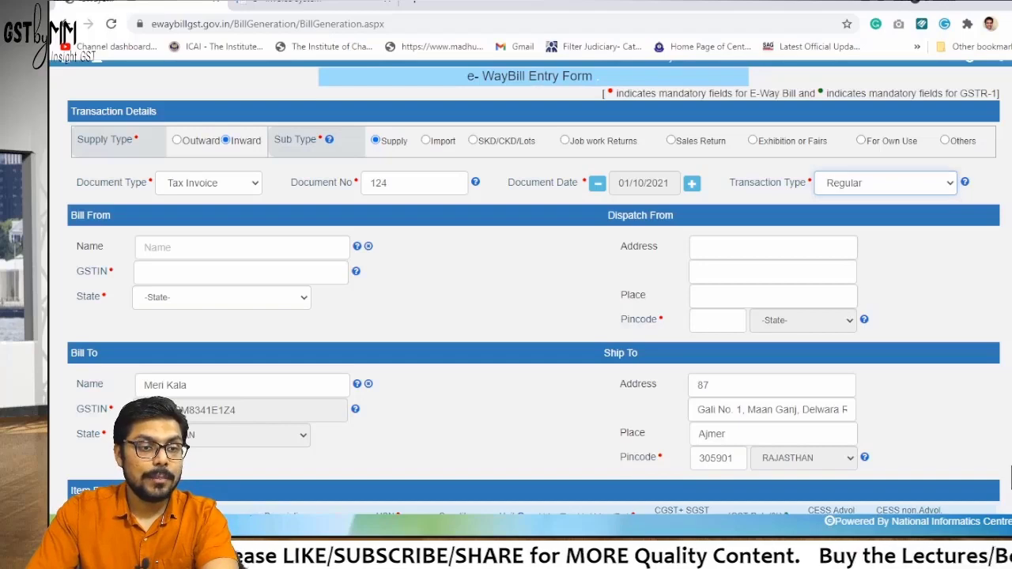
drag(77, 139, 854, 320)
click(1010, 477)
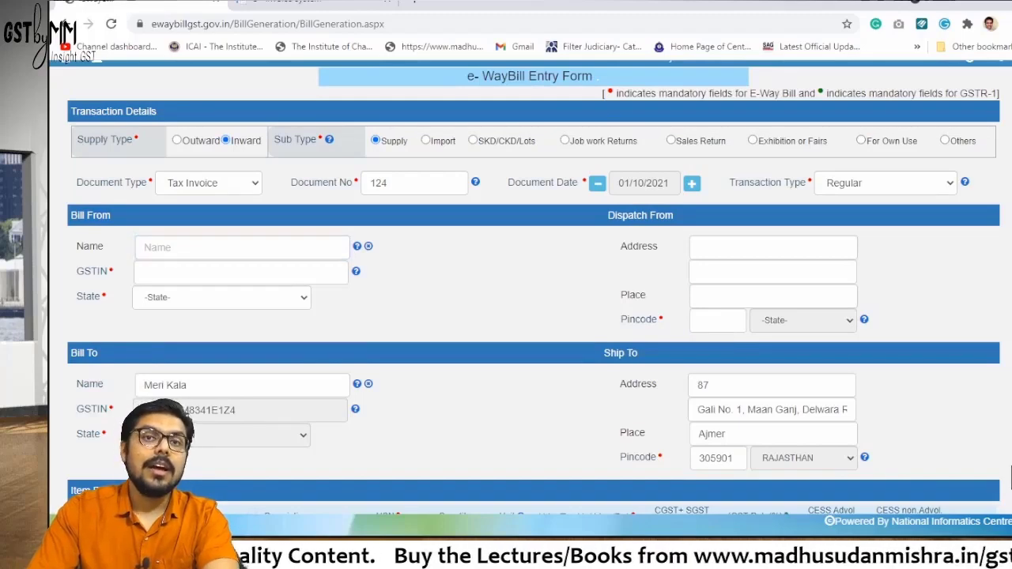
click(241, 246)
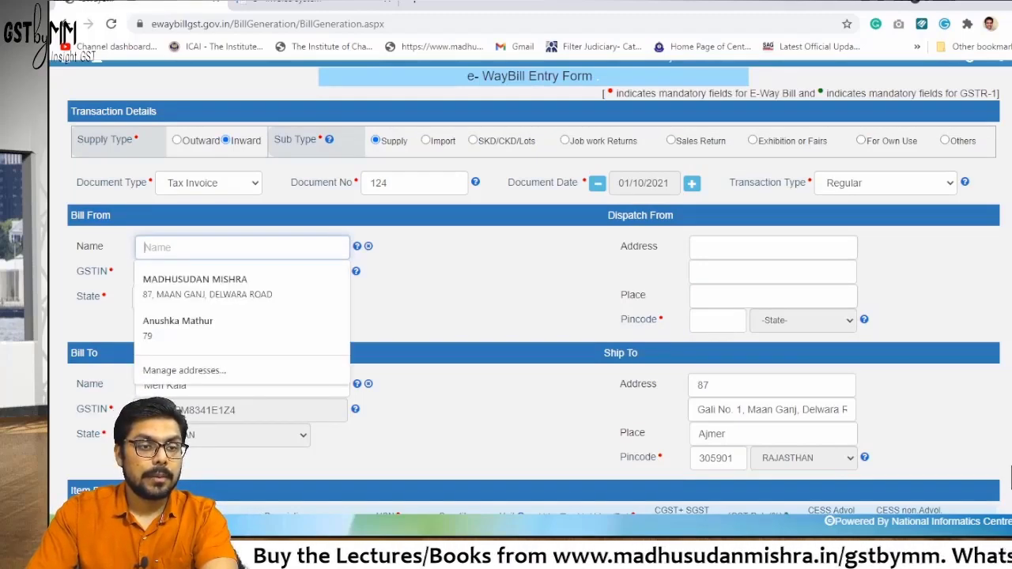
key(Escape)
key(Tab)
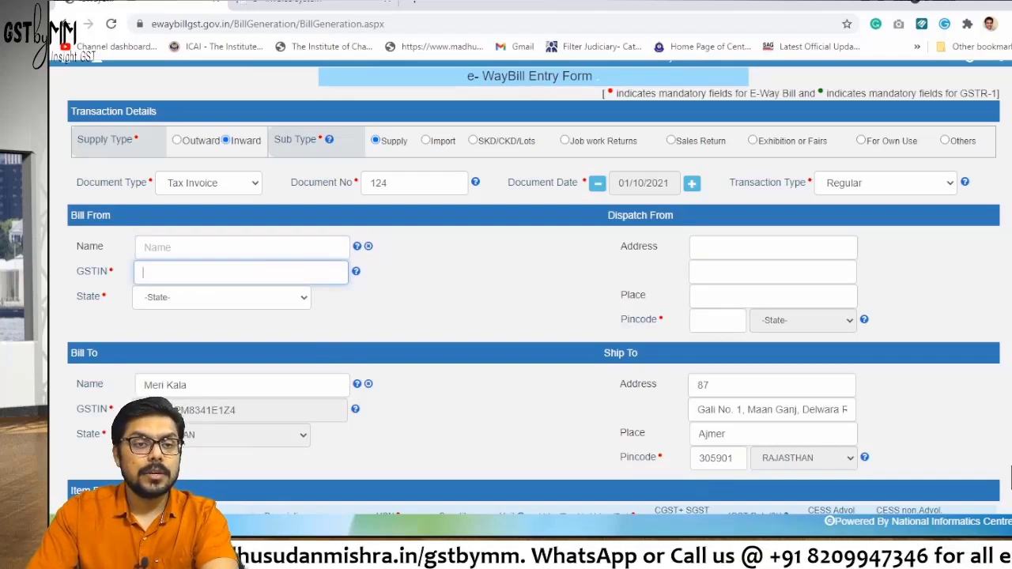
click(356, 271)
scroll(1010, 476, down, 2)
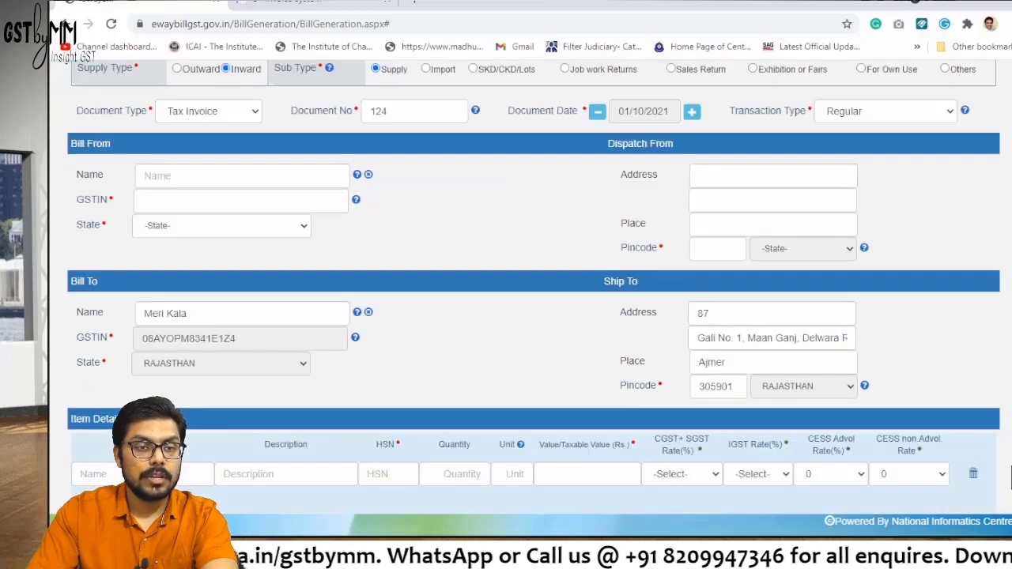
mouse_move(355, 199)
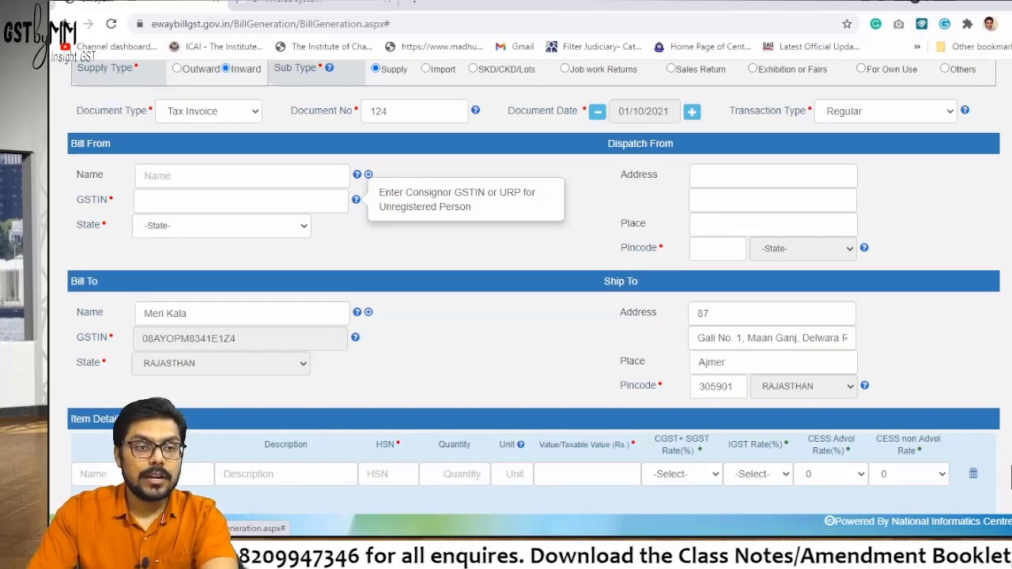
click(291, 200)
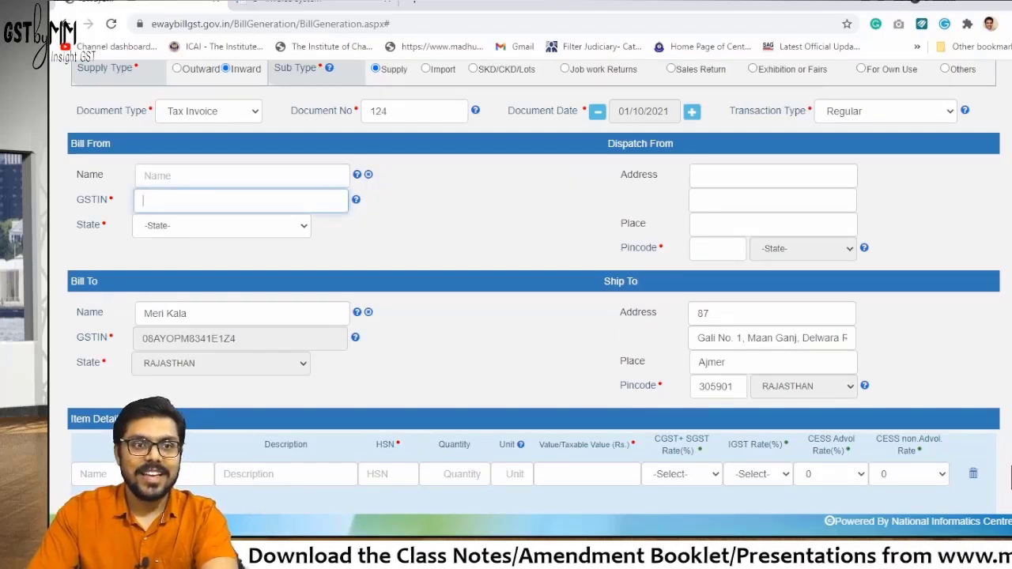
click(241, 175)
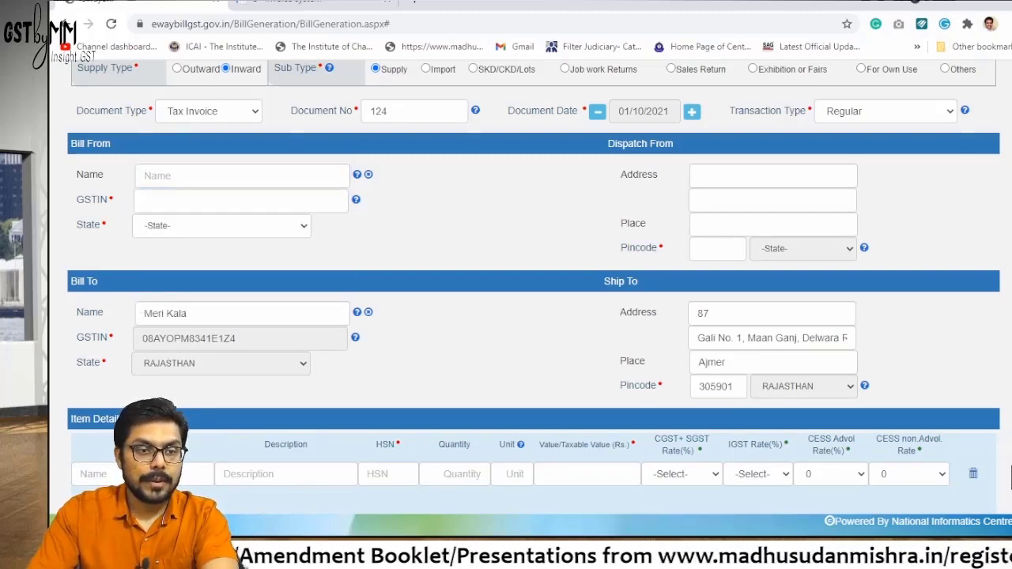
scroll(534, 316, up, 1)
Select the For Own Use sub type so Delivery Challan and party details auto-fill
click(861, 140)
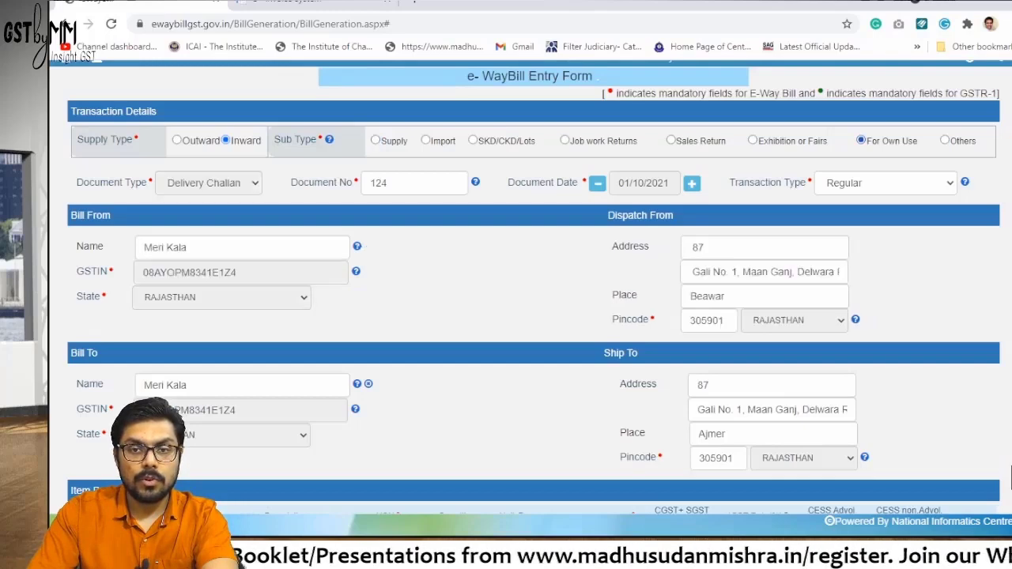
scroll(1009, 476, down, 1)
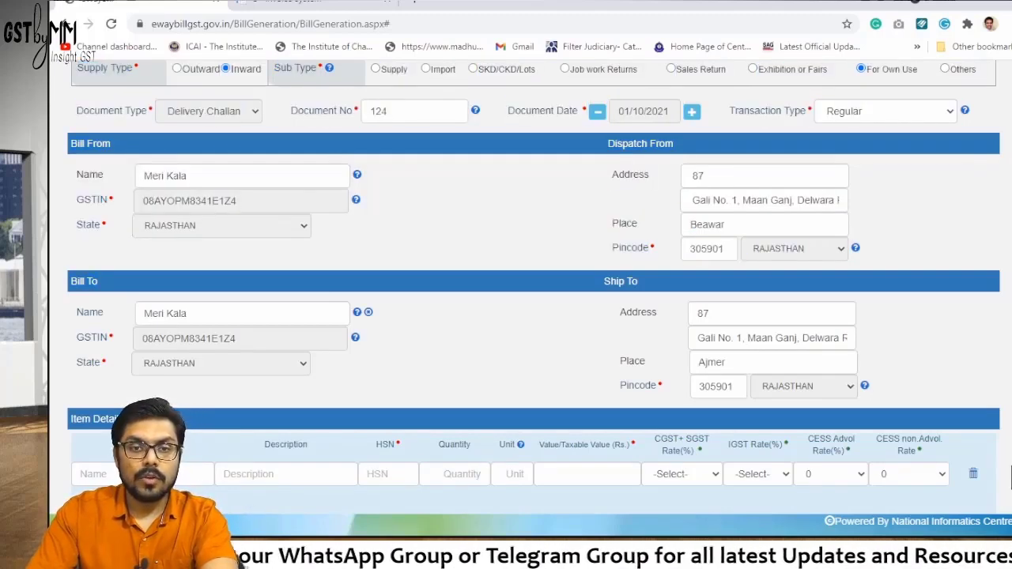
mouse_move(864, 386)
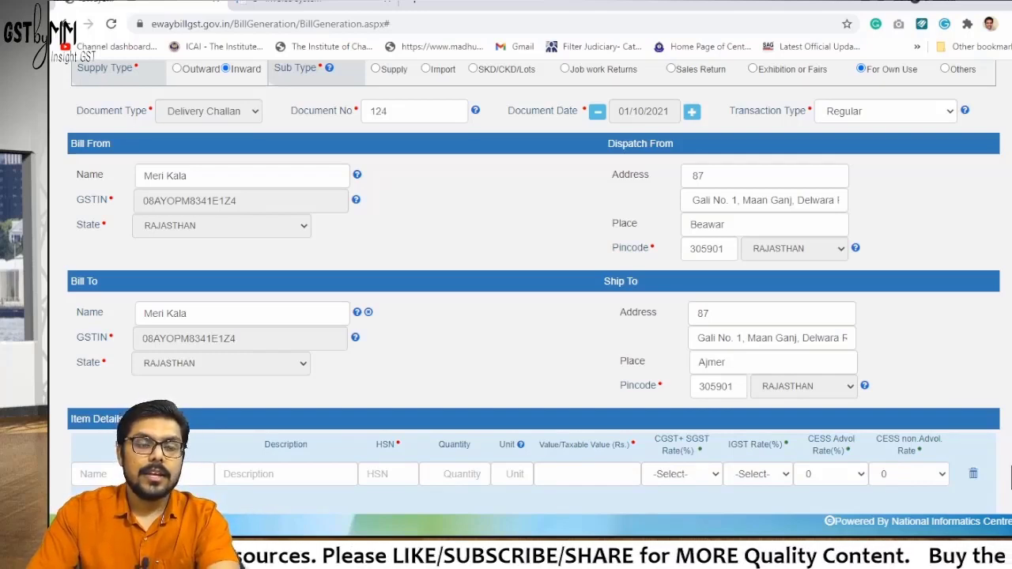
Enter product Painting and, after searching the web for its HSN, code 9701
scroll(1010, 474, down, 2)
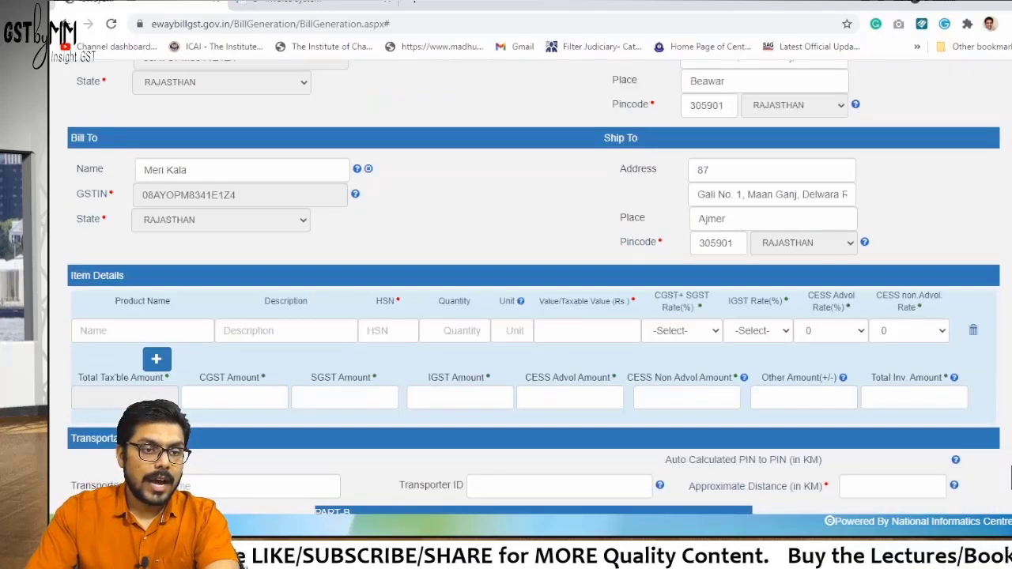
key(Tab)
scroll(1009, 474, down, 1)
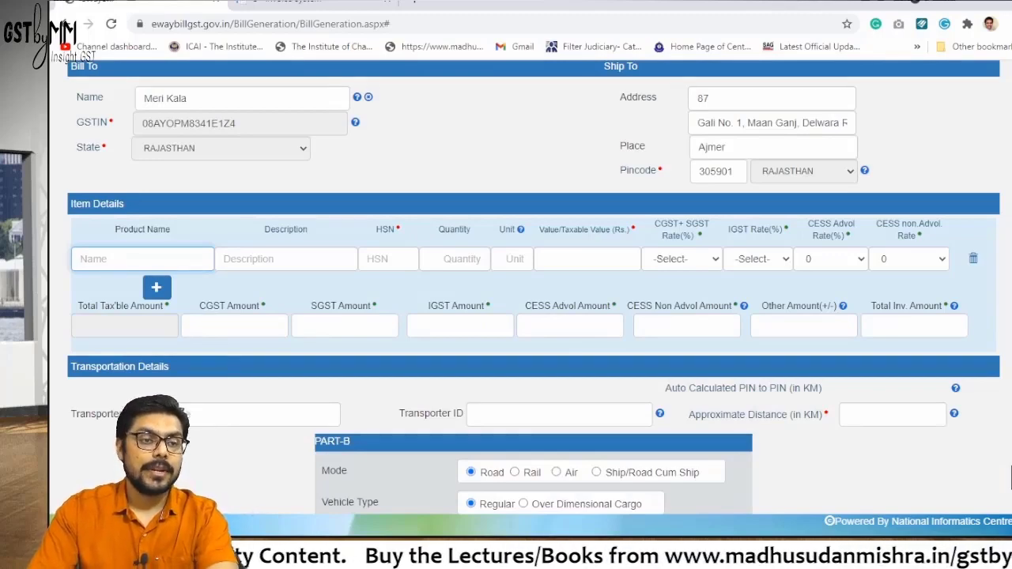
text(Pai)
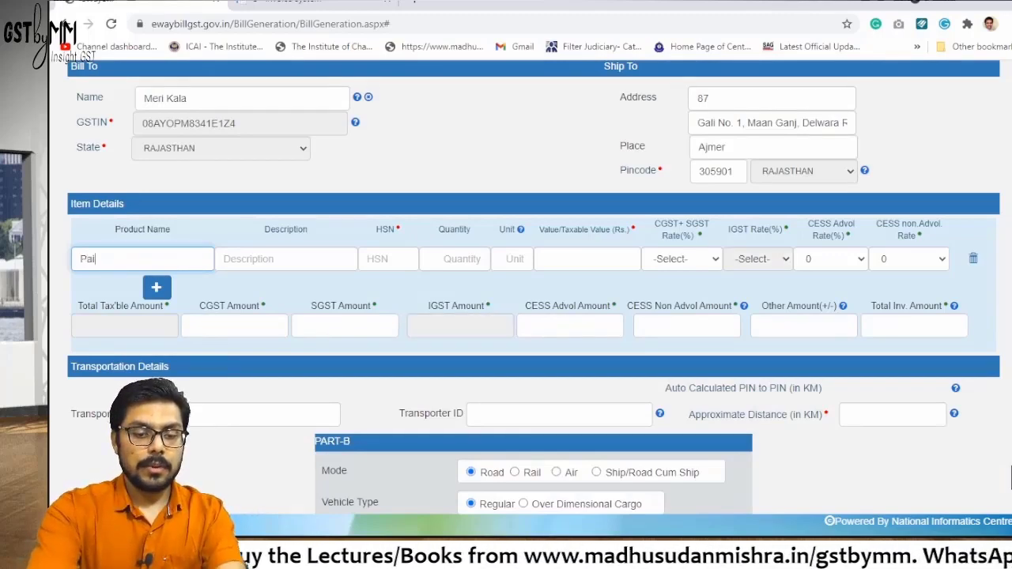
text(nting)
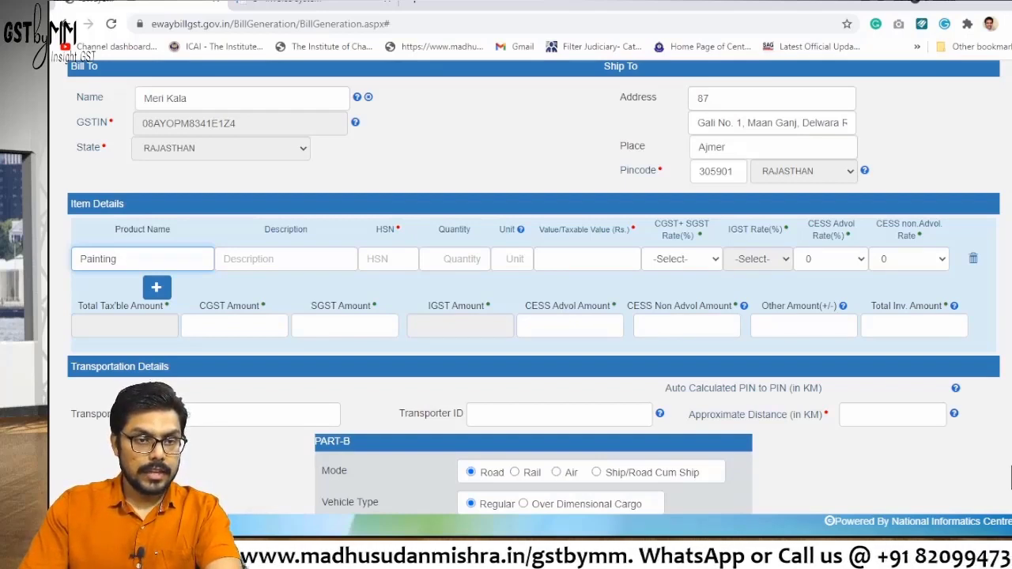
click(387, 258)
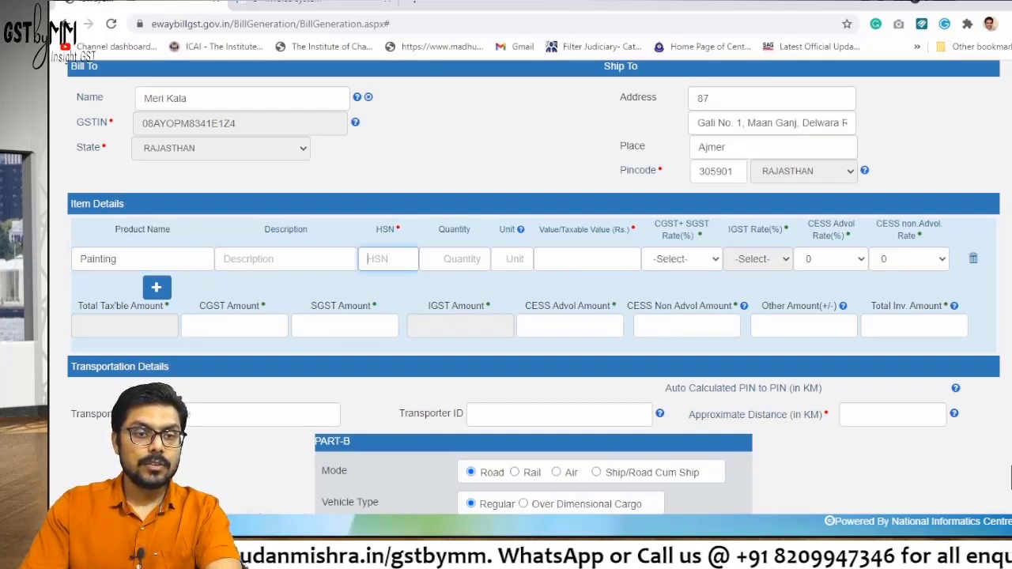
key(ctrl+t)
text(p)
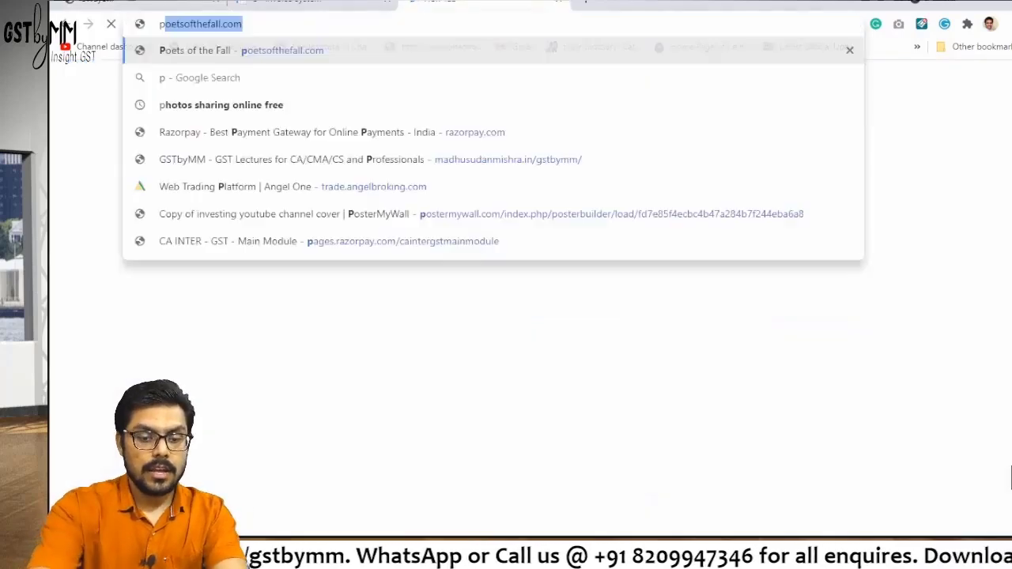
text(ainting hsn)
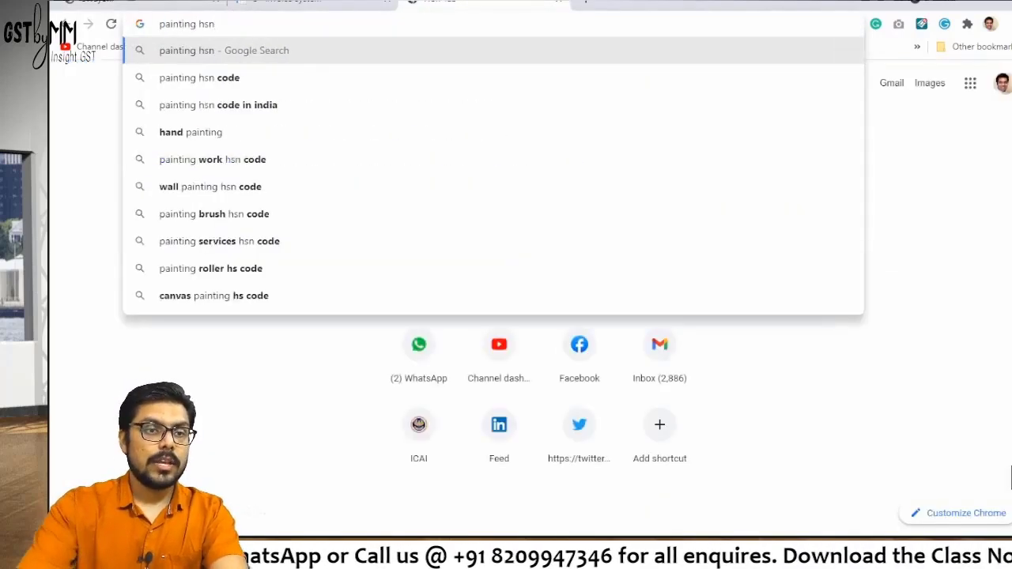
key(Down)
key(Return)
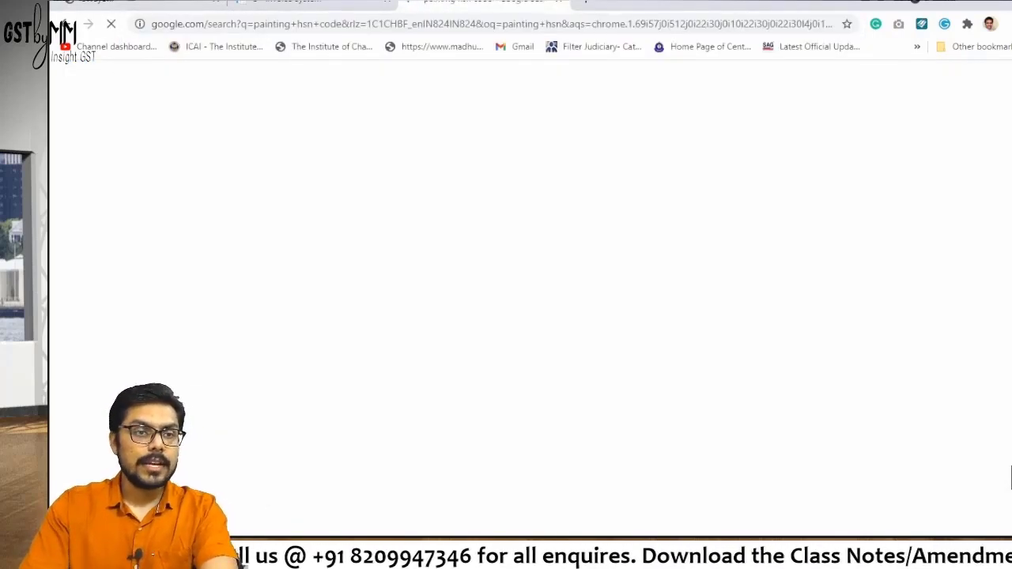
click(103, 3)
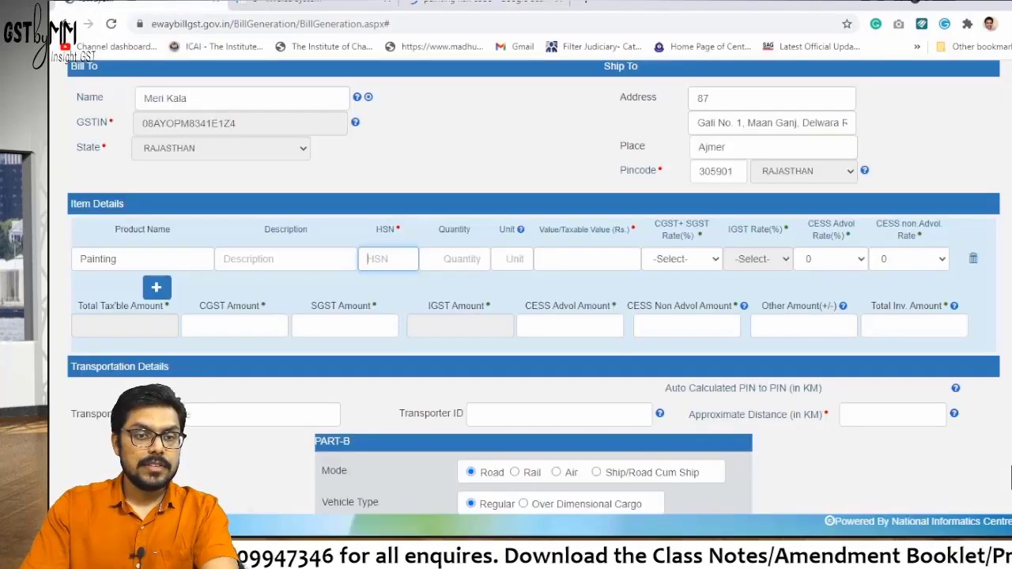
text(9701)
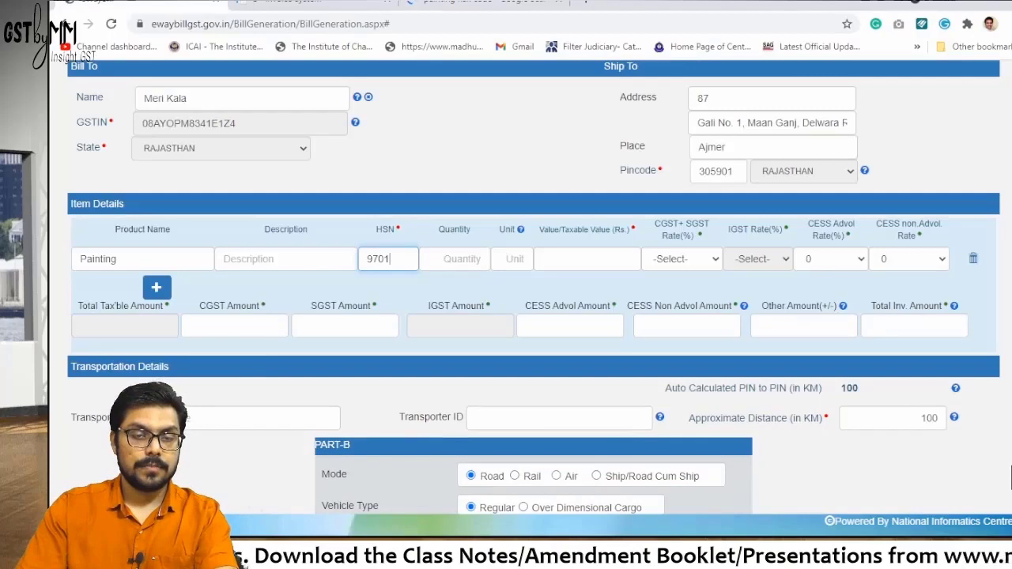
Set quantity 01, taxable value 1000 and CGST+SGST rate 6 + 6
key(Tab)
text(01)
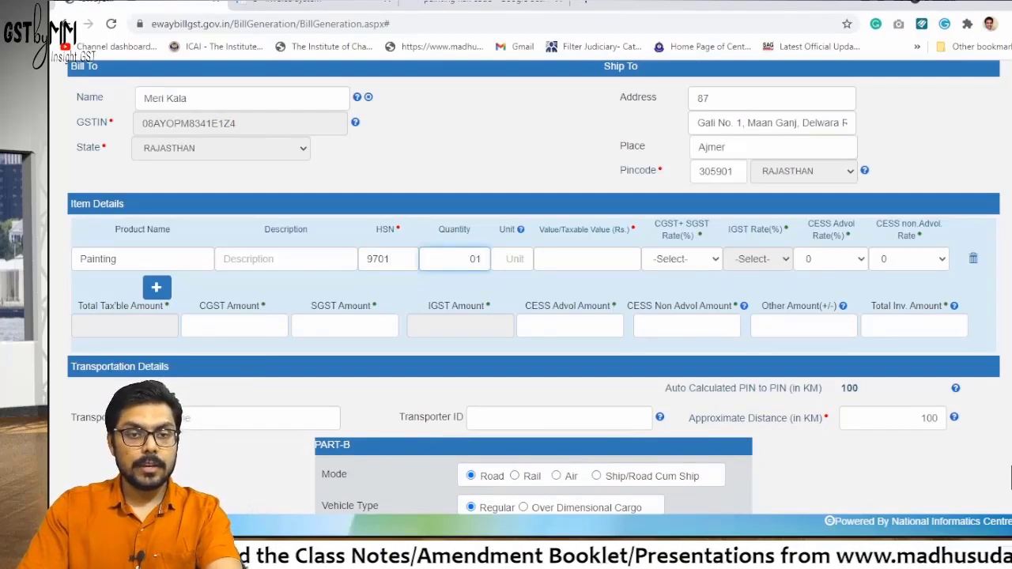
key(Tab)
key(Tab)
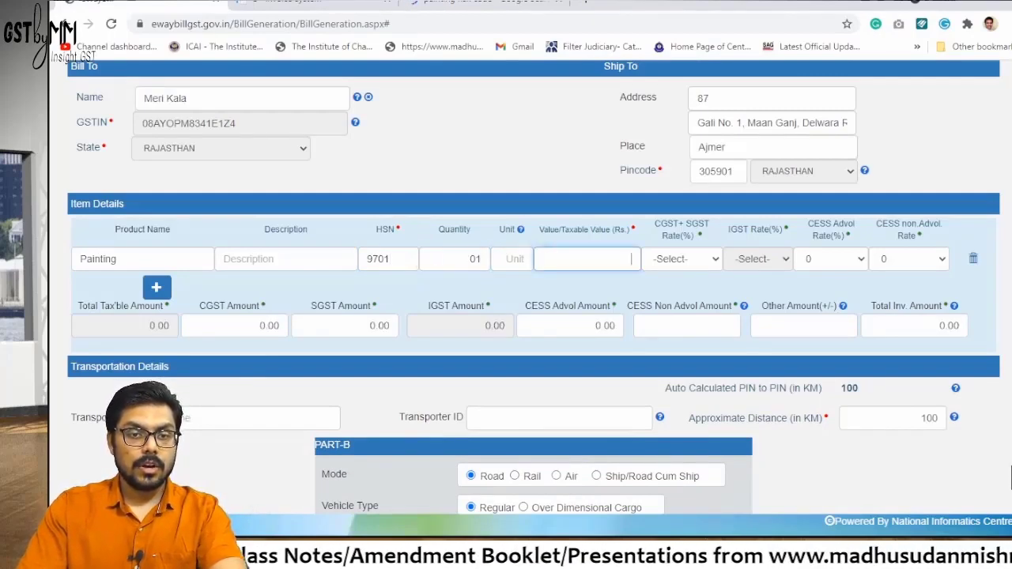
text(1000)
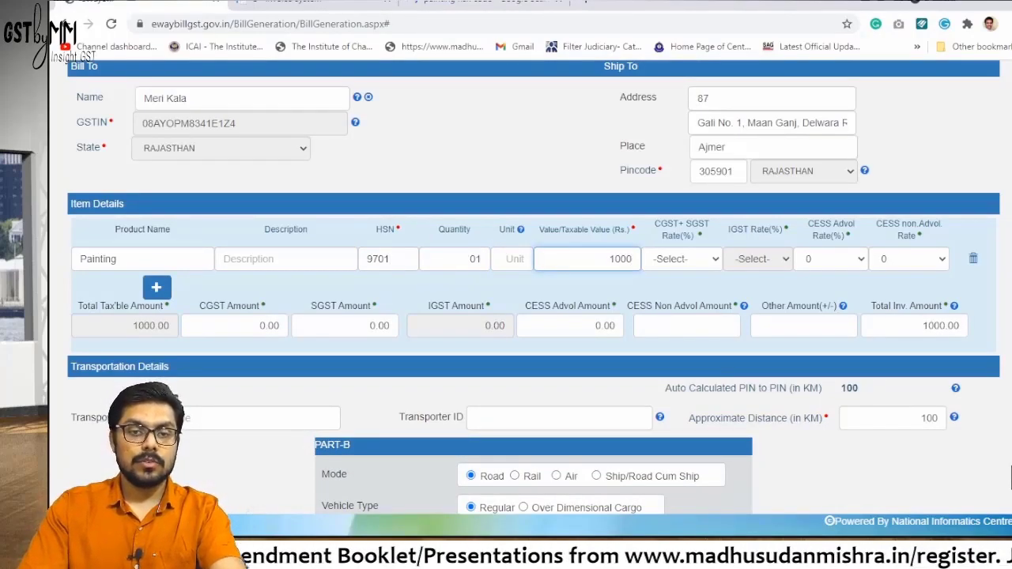
key(Tab)
key(alt+Down)
key(Down)
key(Down)
key(Down)
key(Down)
key(Down)
key(Down)
key(Down)
key(Return)
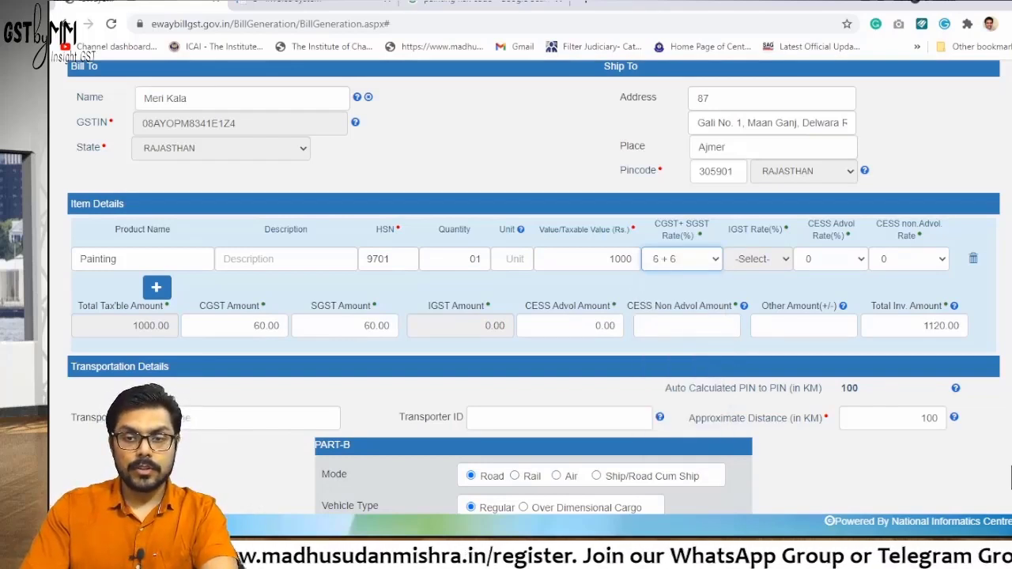
Copy the Bill To GSTIN into the Transporter ID field so the transporter name auto-fills
scroll(1011, 476, down, 1)
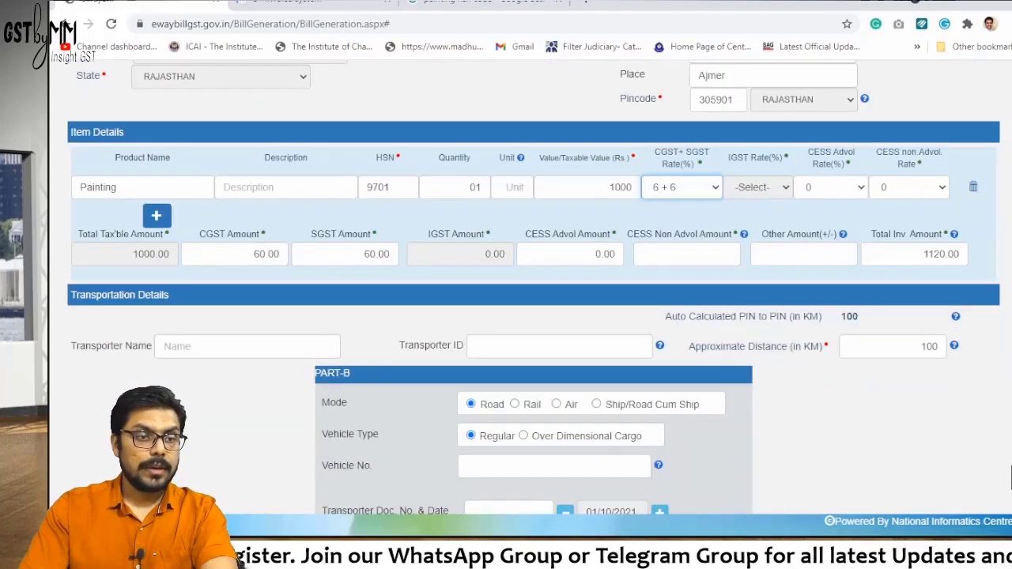
click(247, 345)
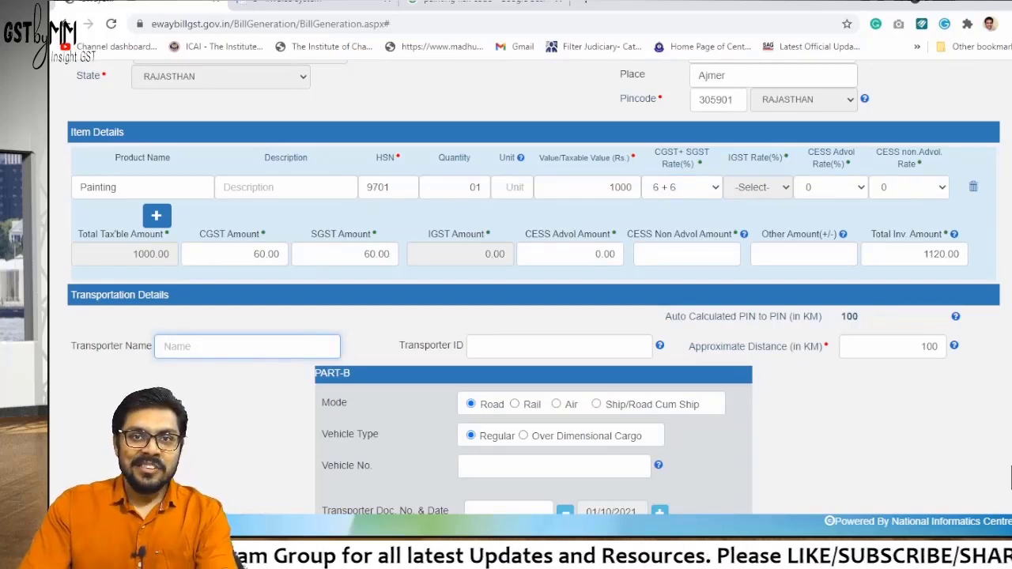
key(Tab)
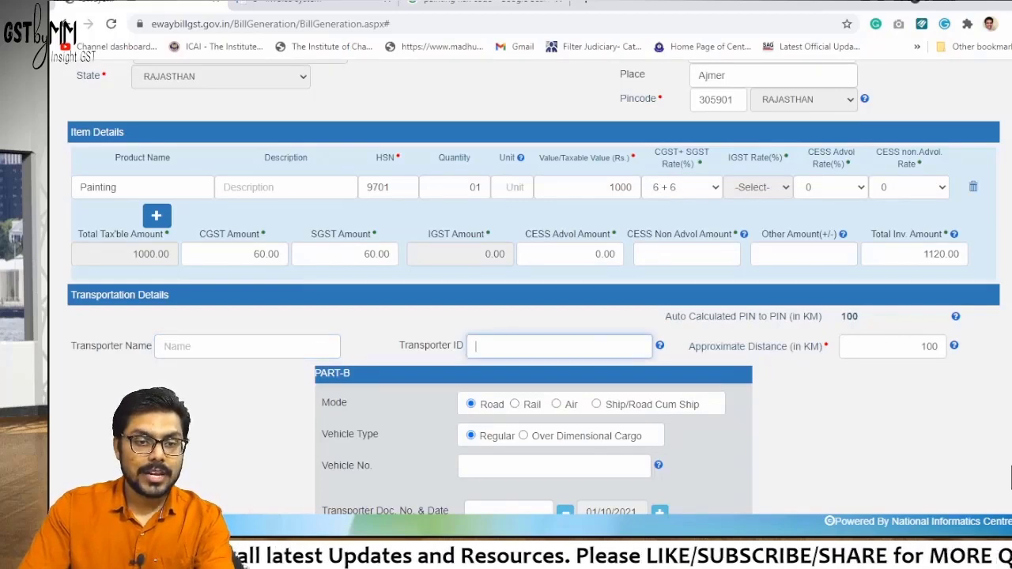
scroll(534, 316, up, 2)
scroll(534, 316, up, 3)
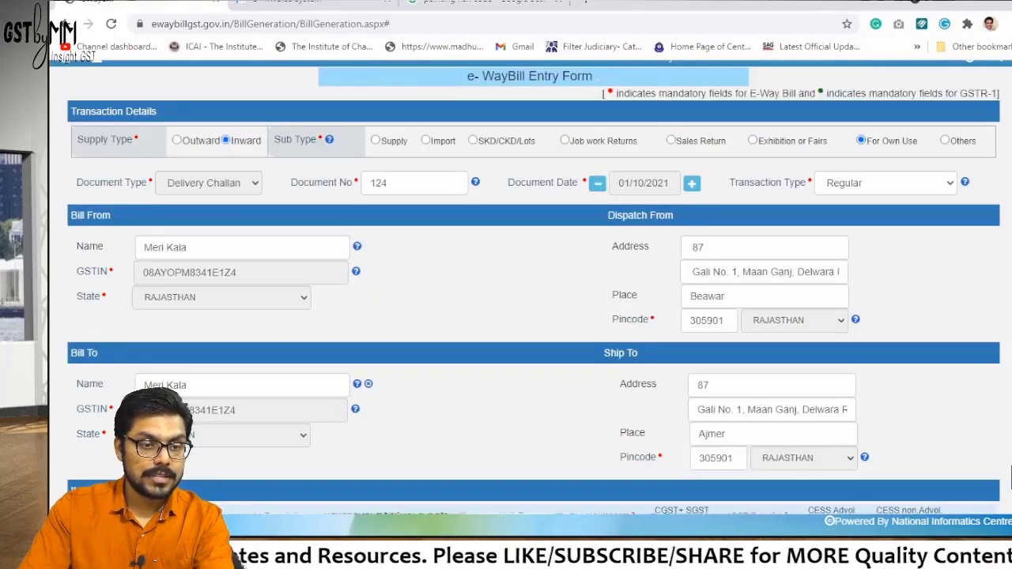
double_click(213, 409)
key(ctrl+c)
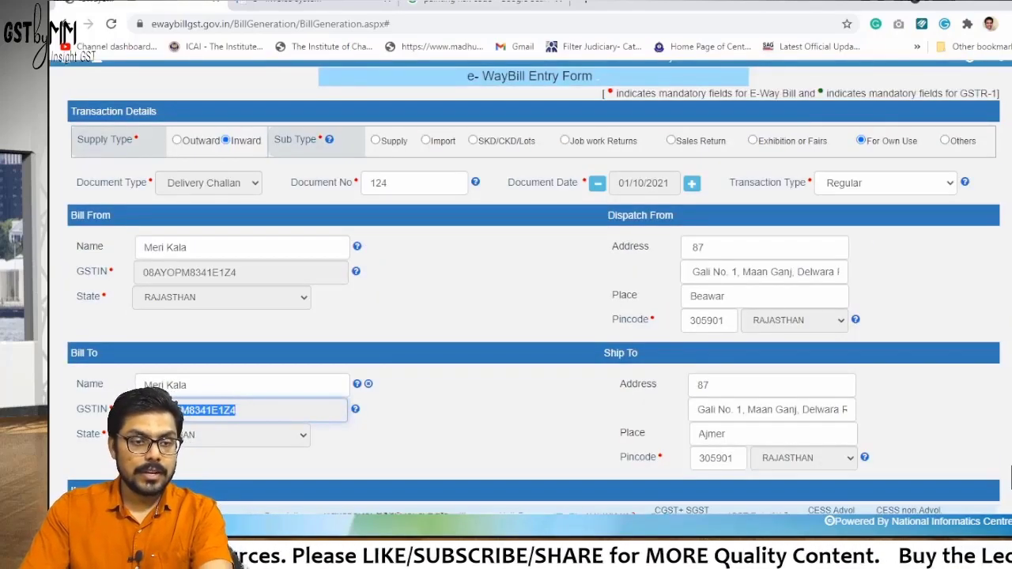
scroll(529, 284, down, 5)
click(559, 345)
key(ctrl+v)
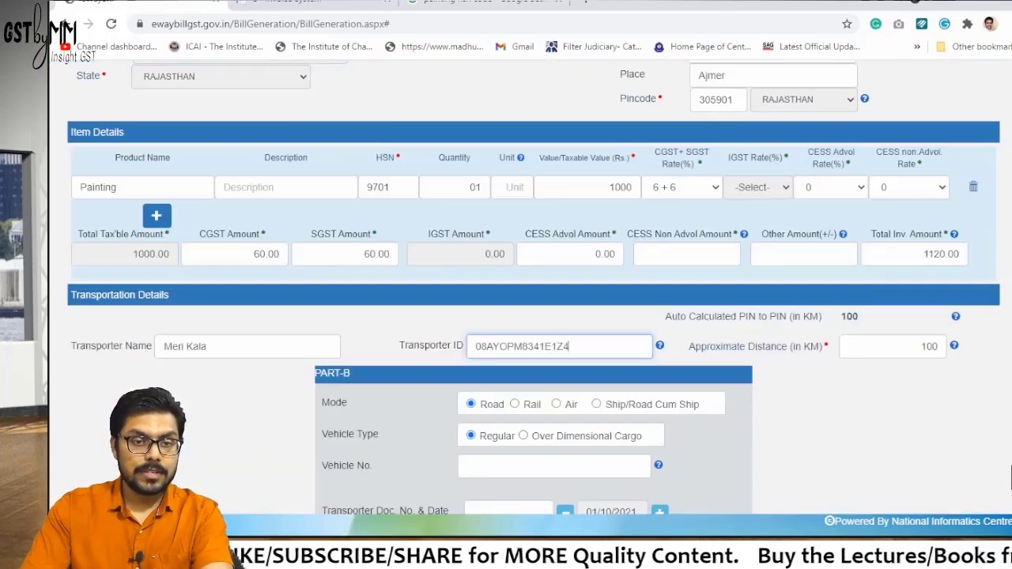
key(Tab)
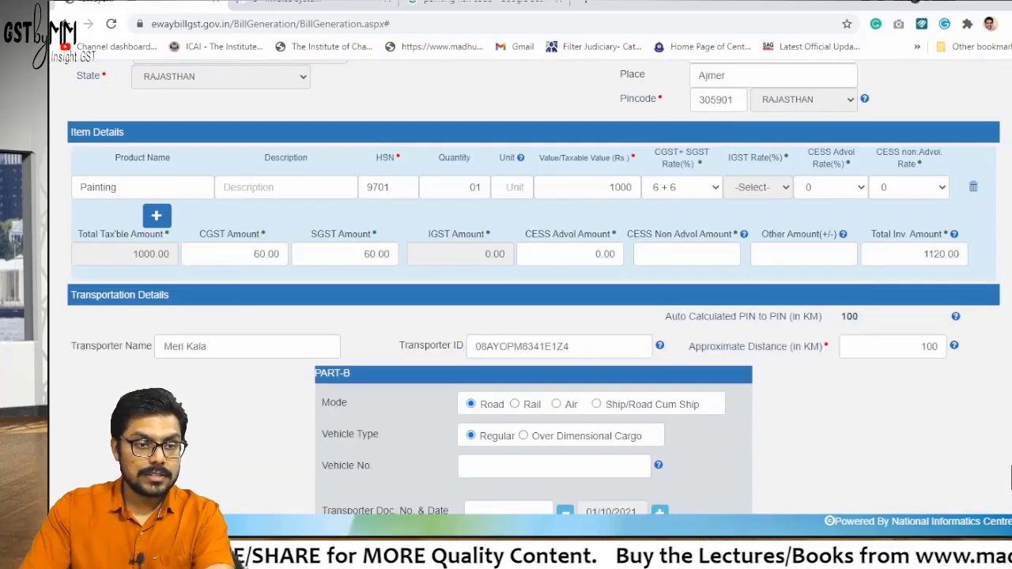
drag(207, 346, 164, 346)
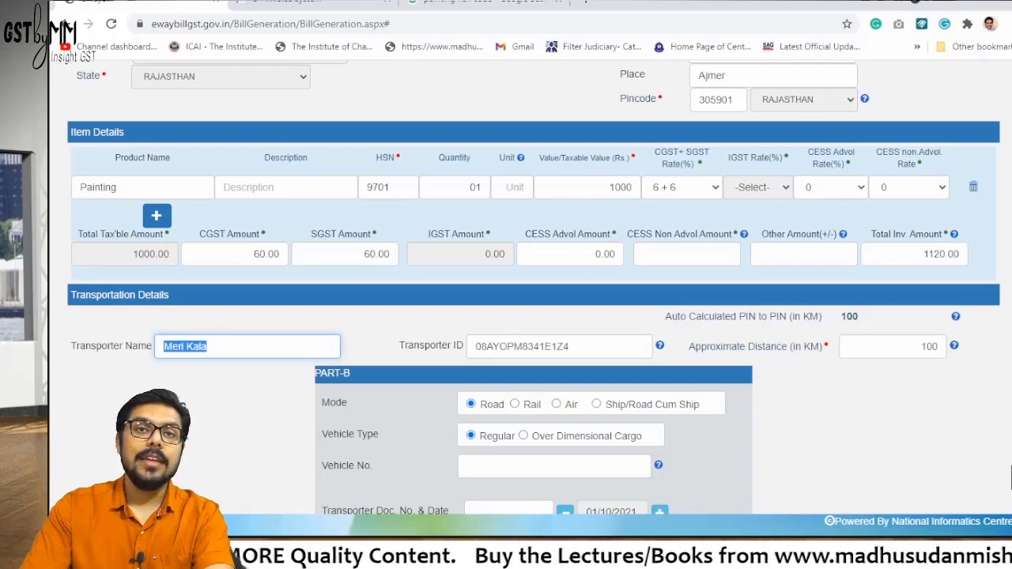
key(Tab)
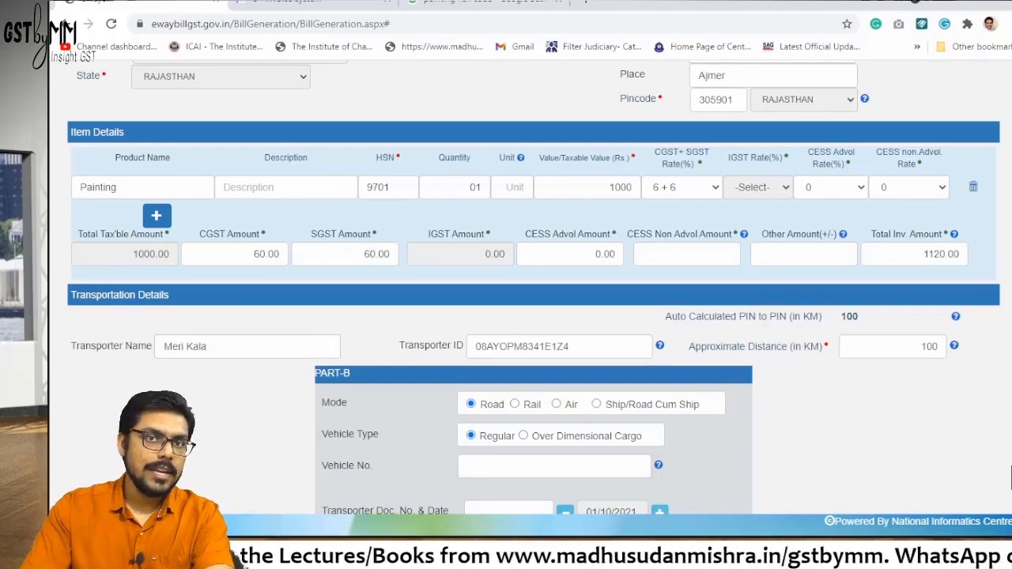
scroll(1010, 476, up, 2)
scroll(1009, 476, up, 4)
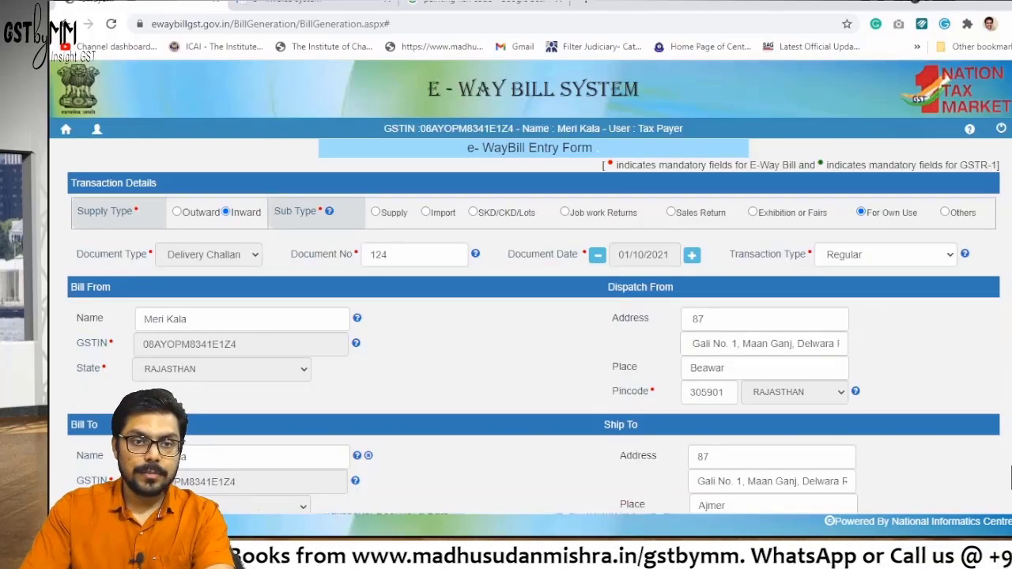
scroll(1009, 476, down, 5)
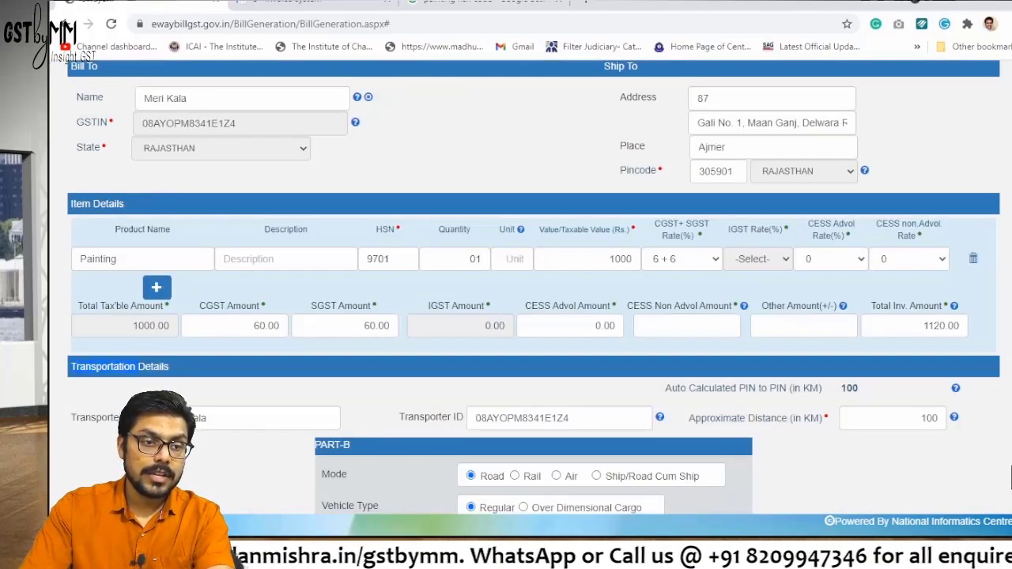
scroll(1010, 477, down, 2)
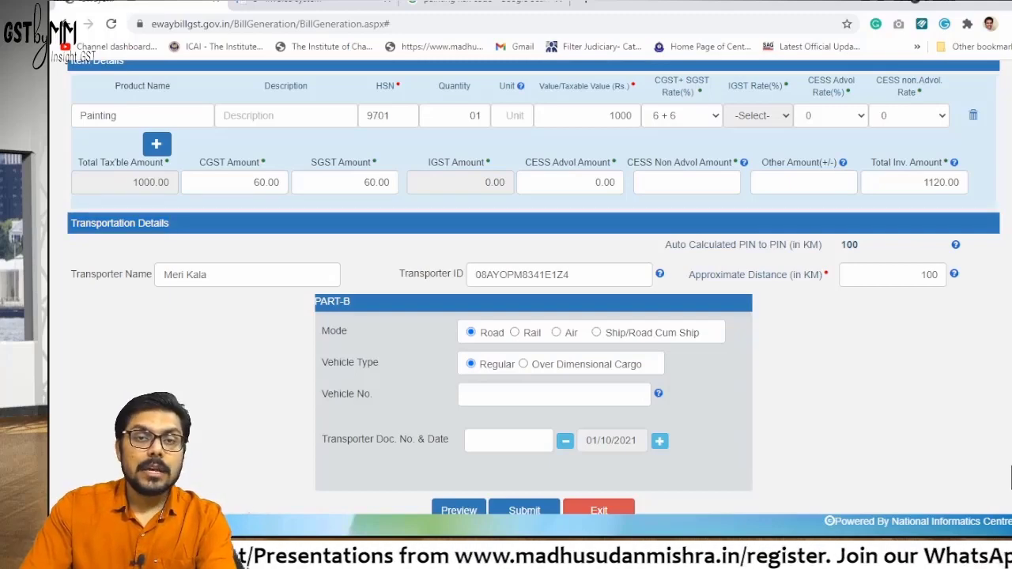
key(alt+Tab)
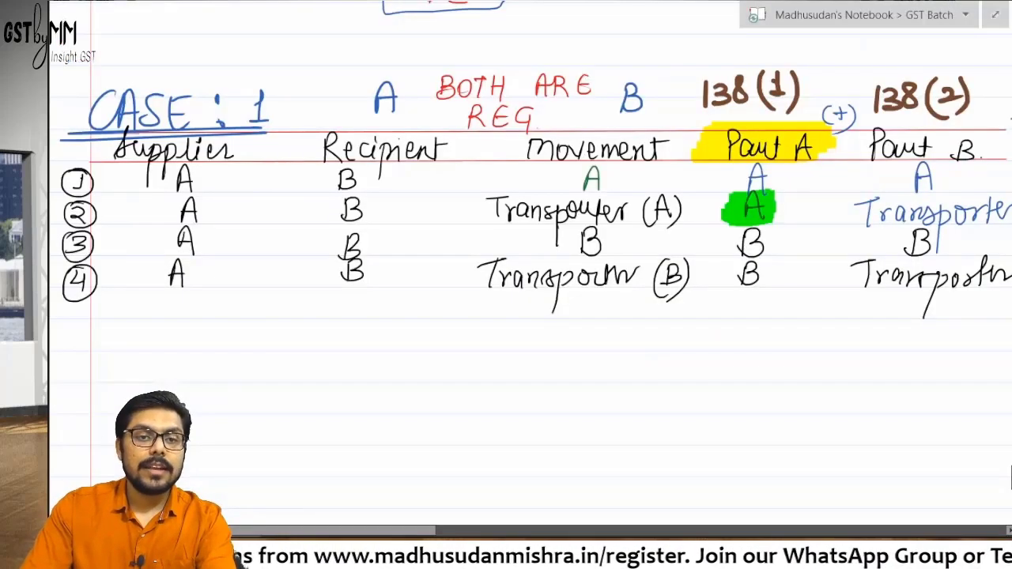
scroll(529, 237, right, 10)
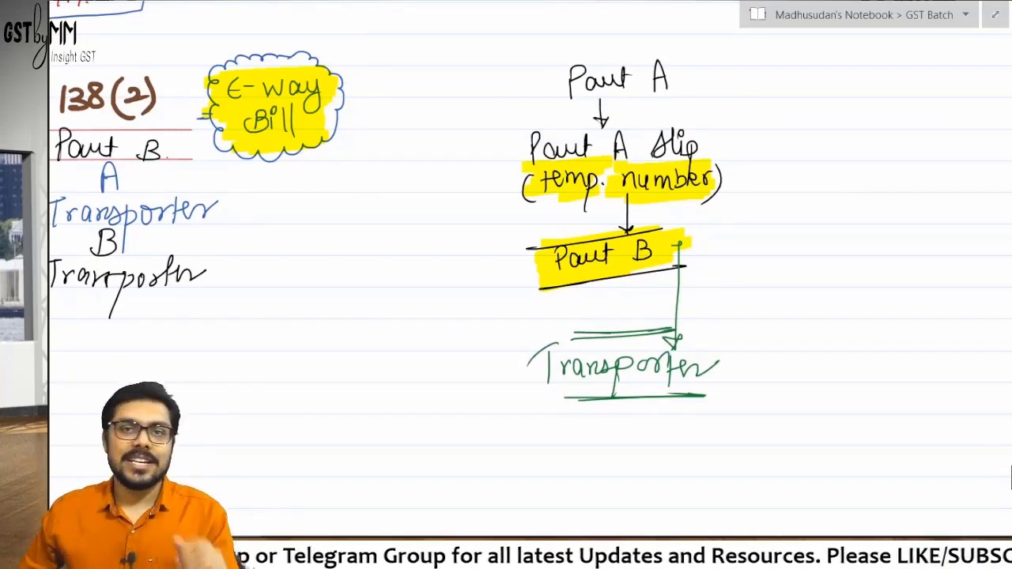
key(alt+Tab)
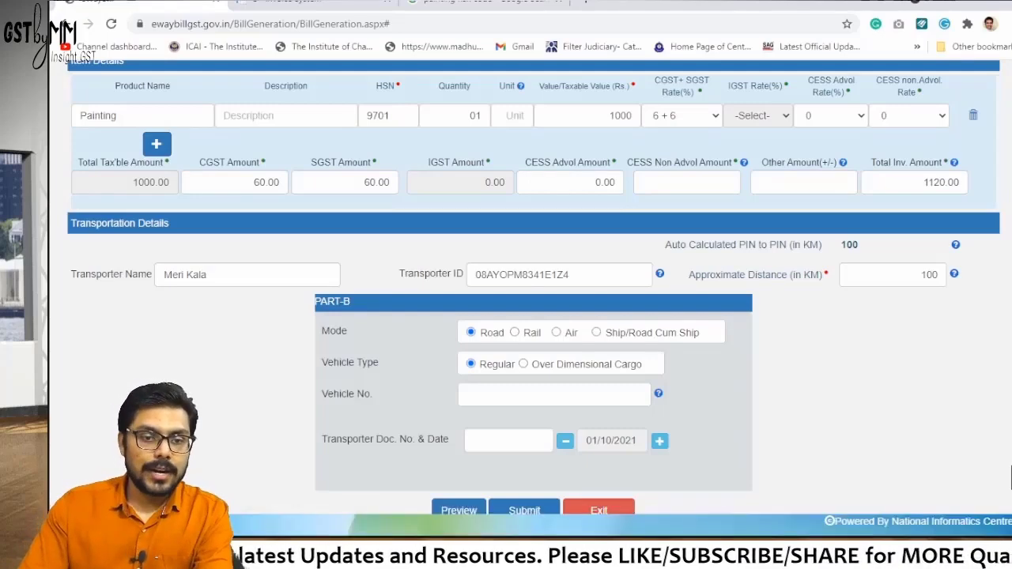
Submit the e-way bill form, confirming past the missing GSTR-1 fields and Document No. alerts
scroll(534, 316, down, 1)
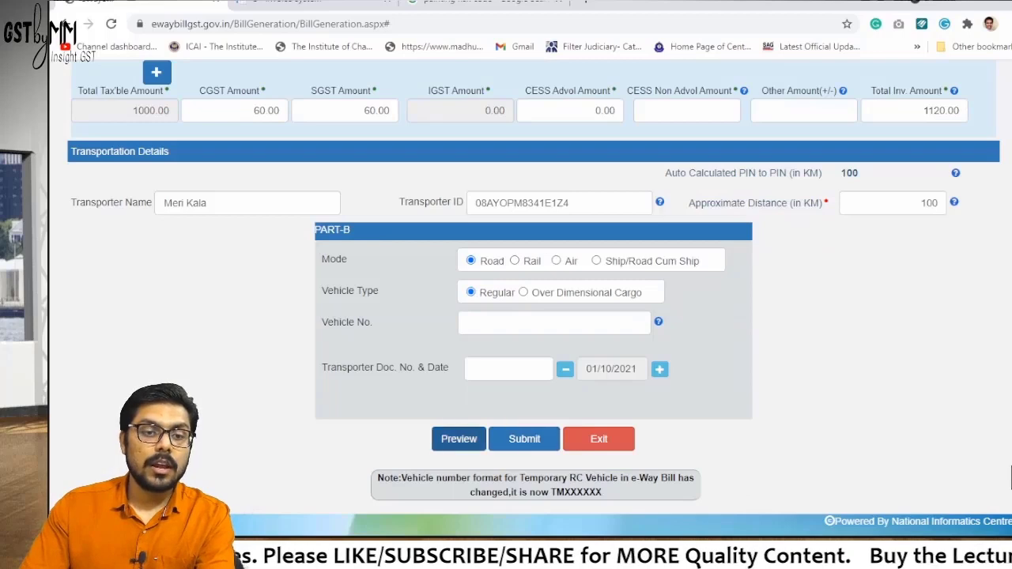
click(524, 438)
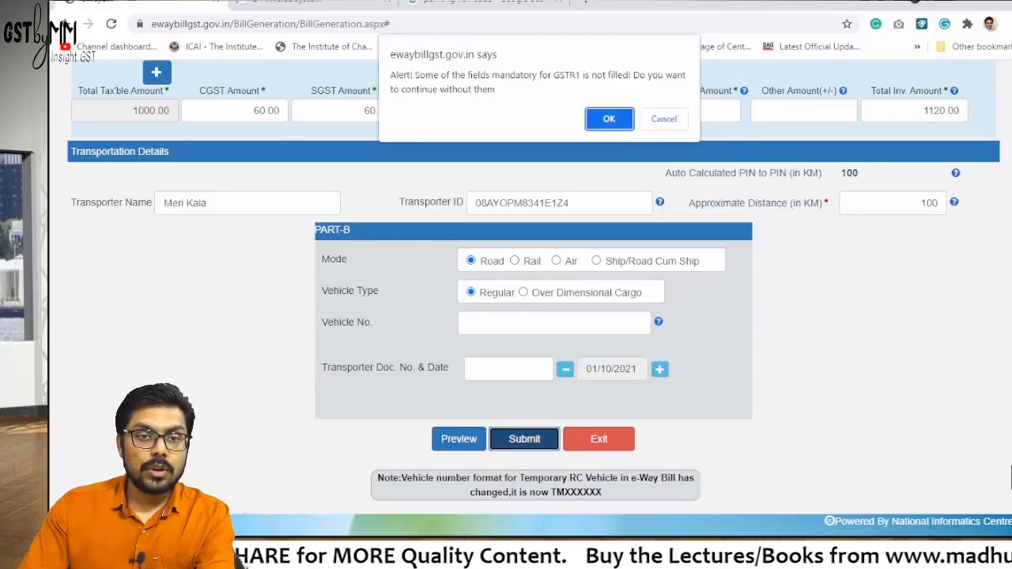
key(Return)
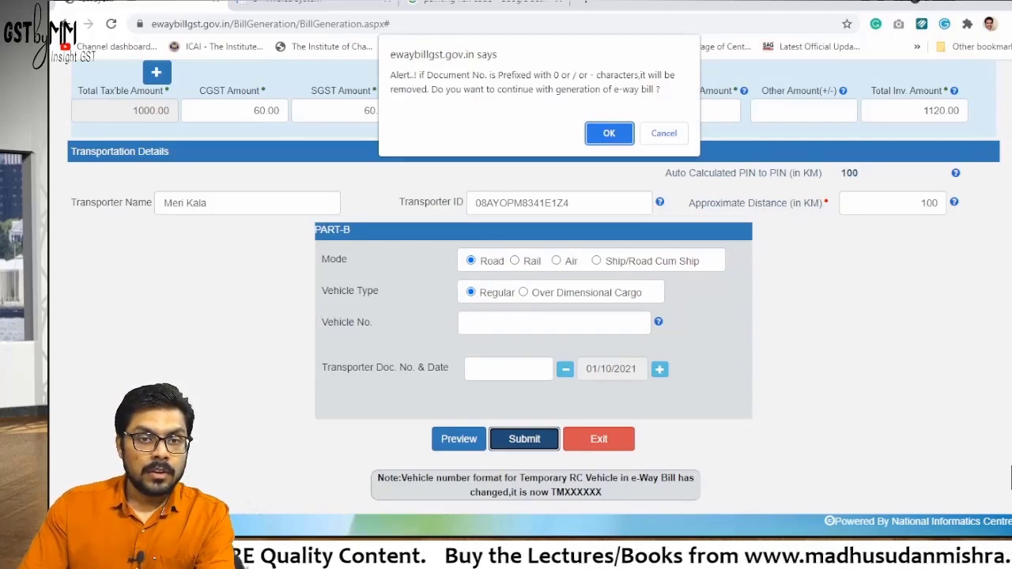
key(Return)
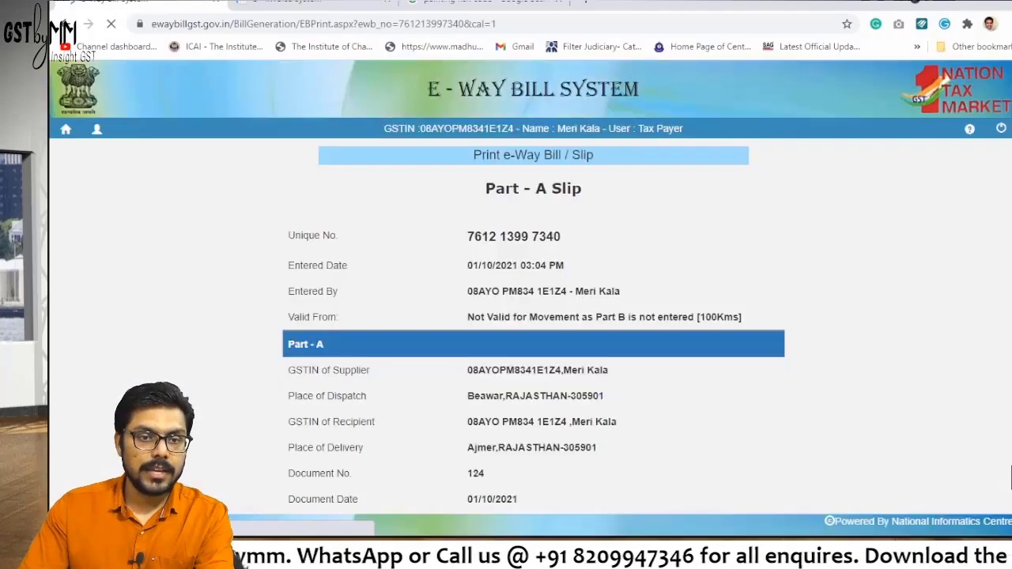
Highlight the Part-A Slip heading and compare it against the handwritten notes
scroll(1009, 477, down, 3)
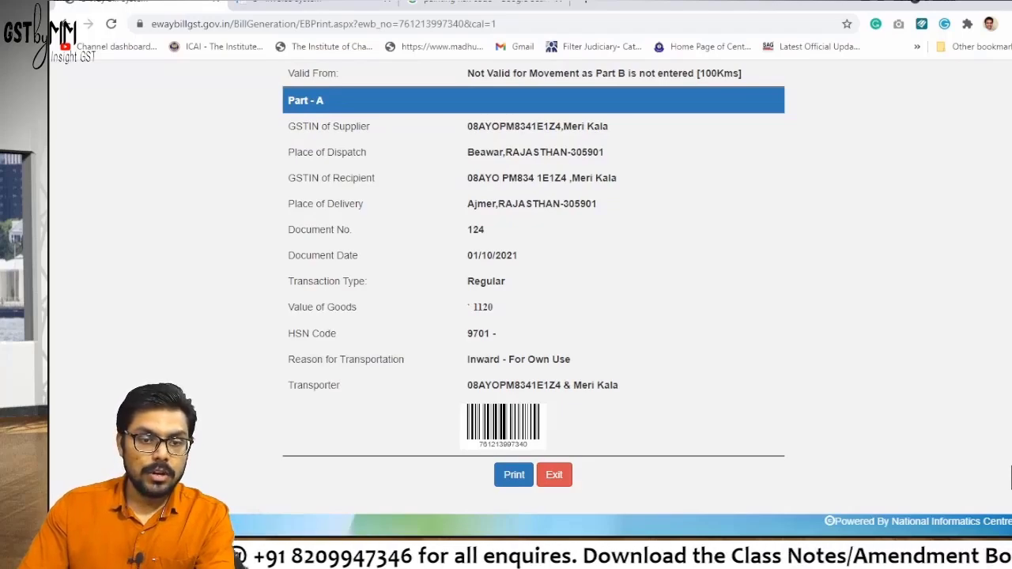
scroll(1010, 476, up, 3)
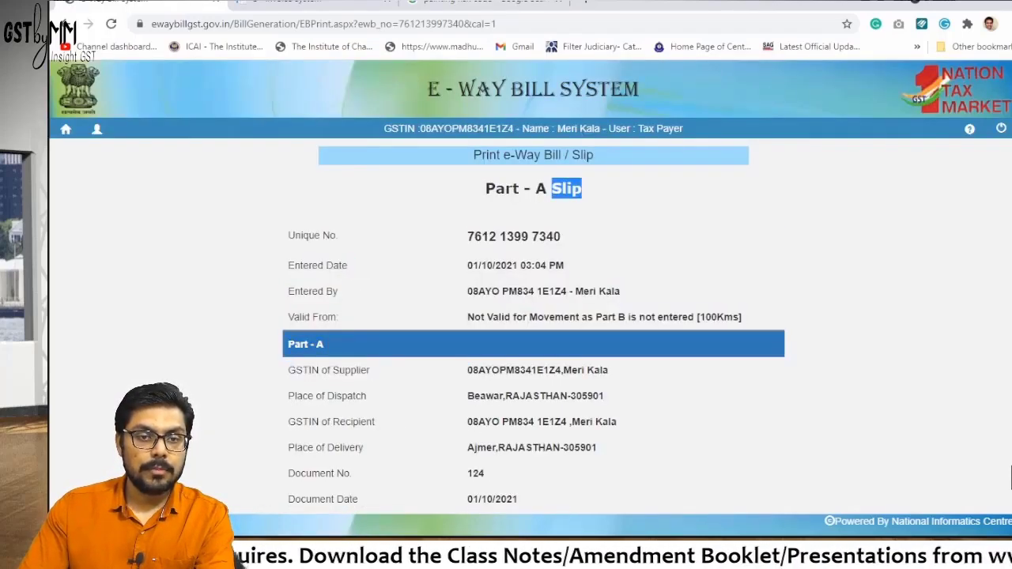
drag(484, 188, 582, 188)
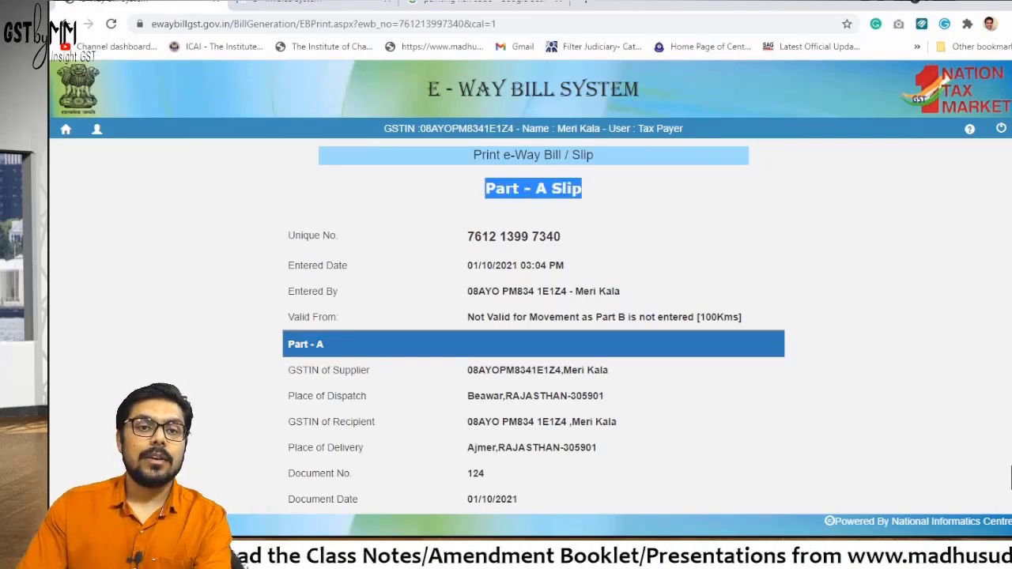
key(alt+Tab)
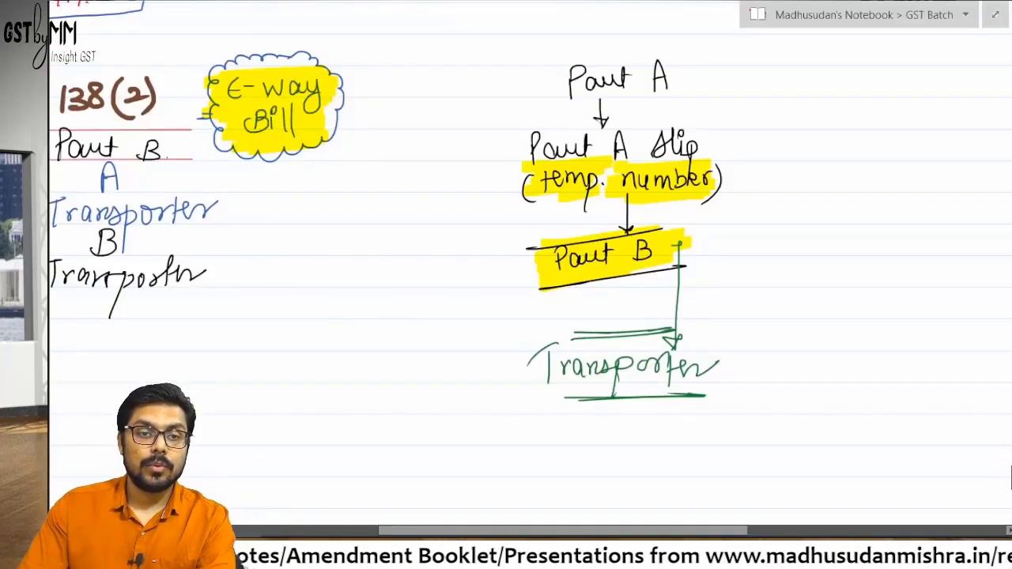
drag(790, 87, 384, 304)
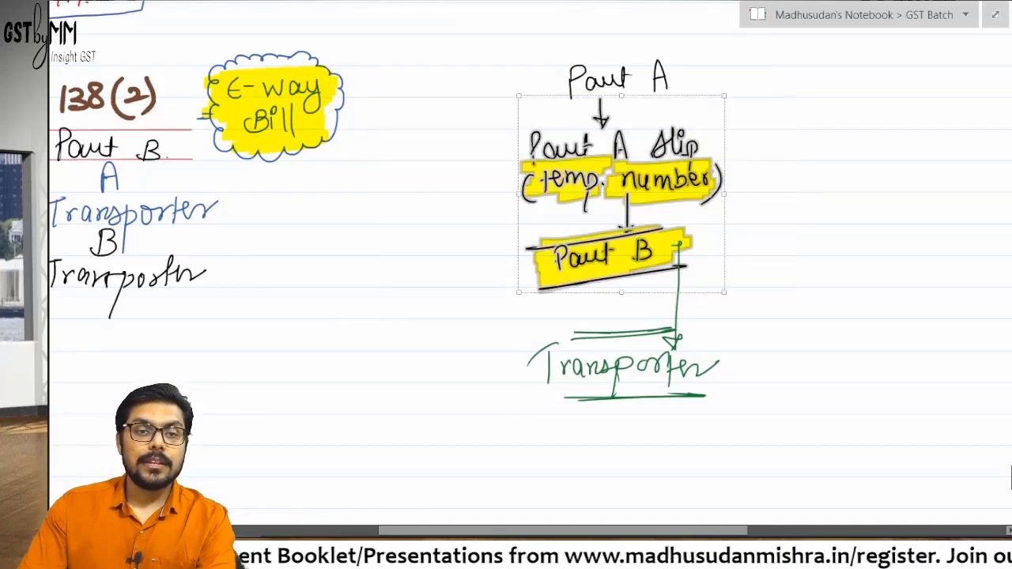
click(453, 284)
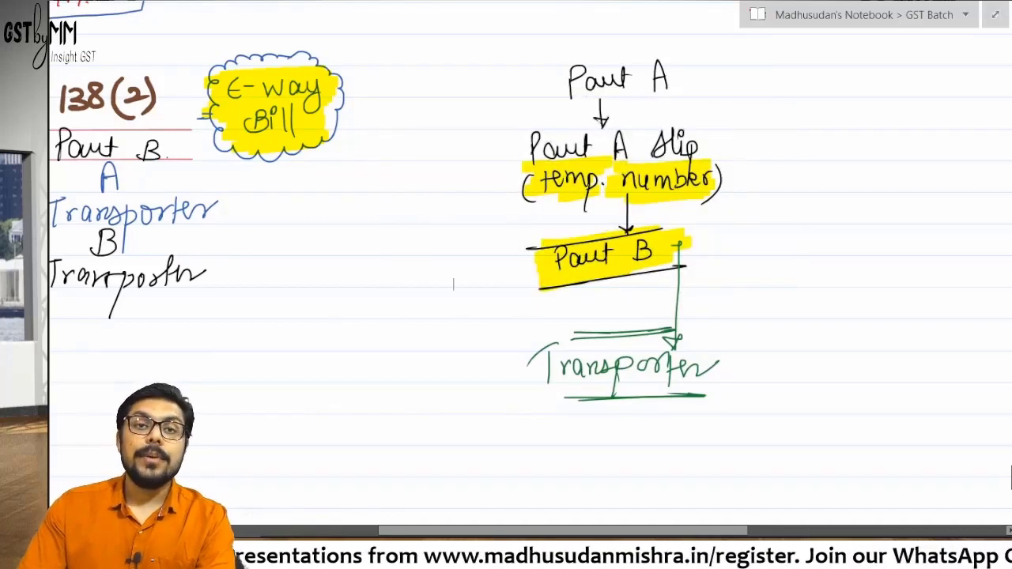
key(alt+Tab)
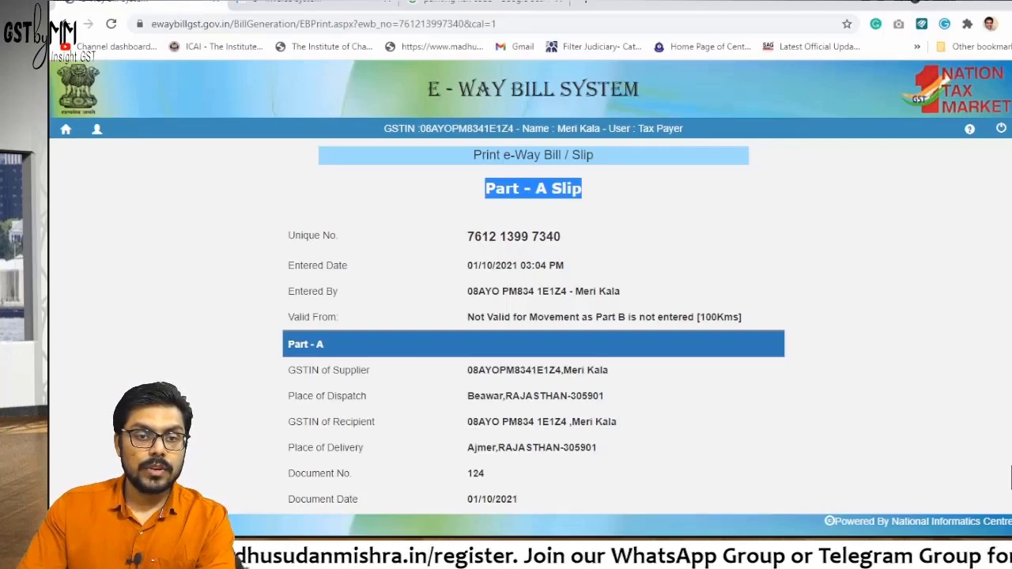
Highlight the bill's unique number on the Part-A slip
drag(467, 236, 561, 237)
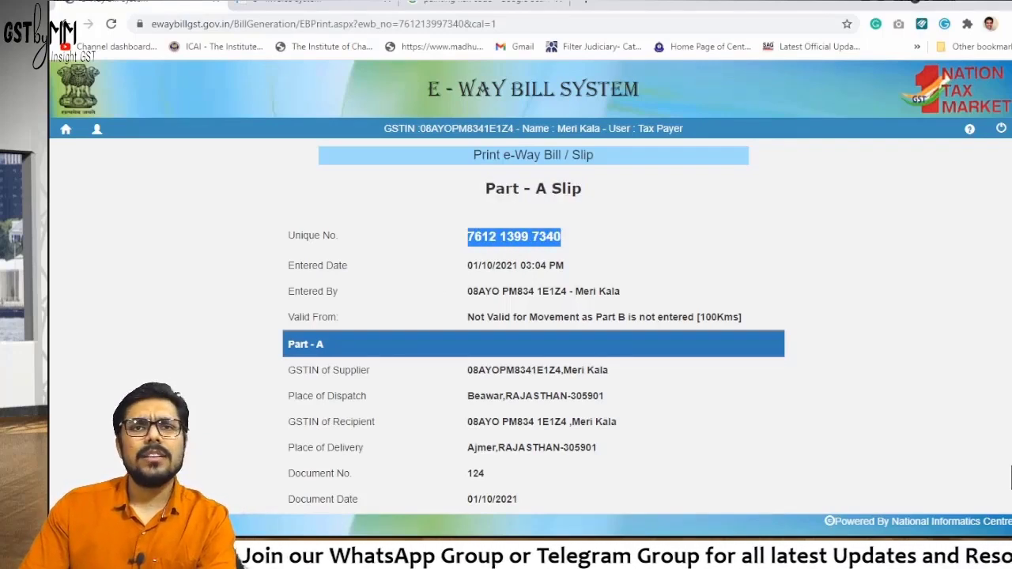
click(1010, 478)
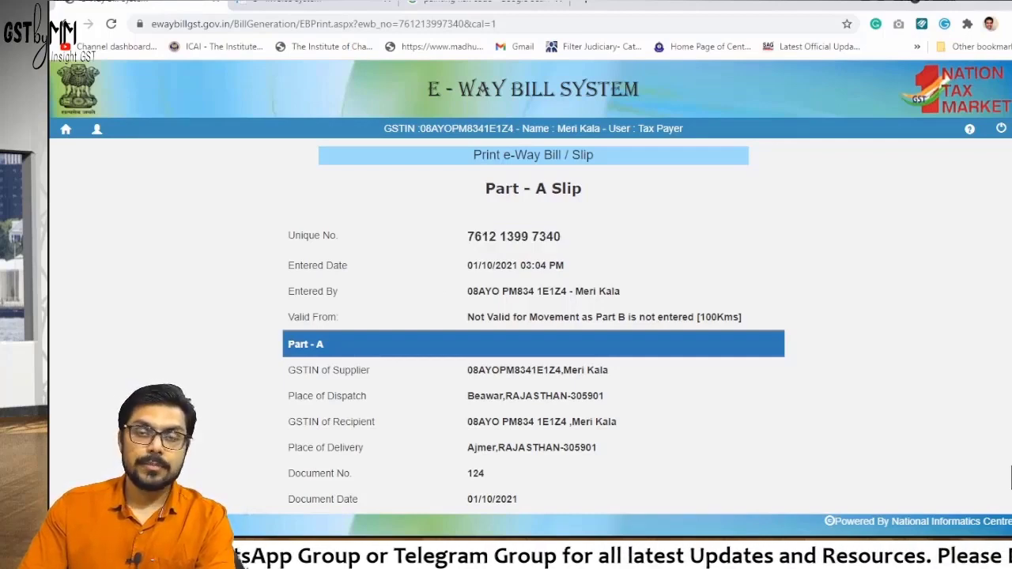
drag(467, 236, 561, 237)
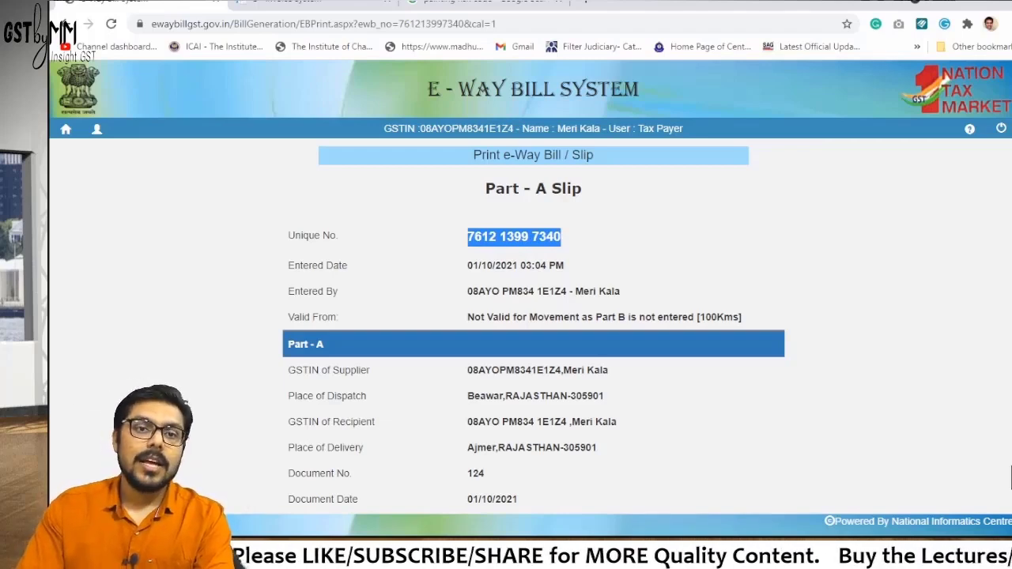
click(1010, 478)
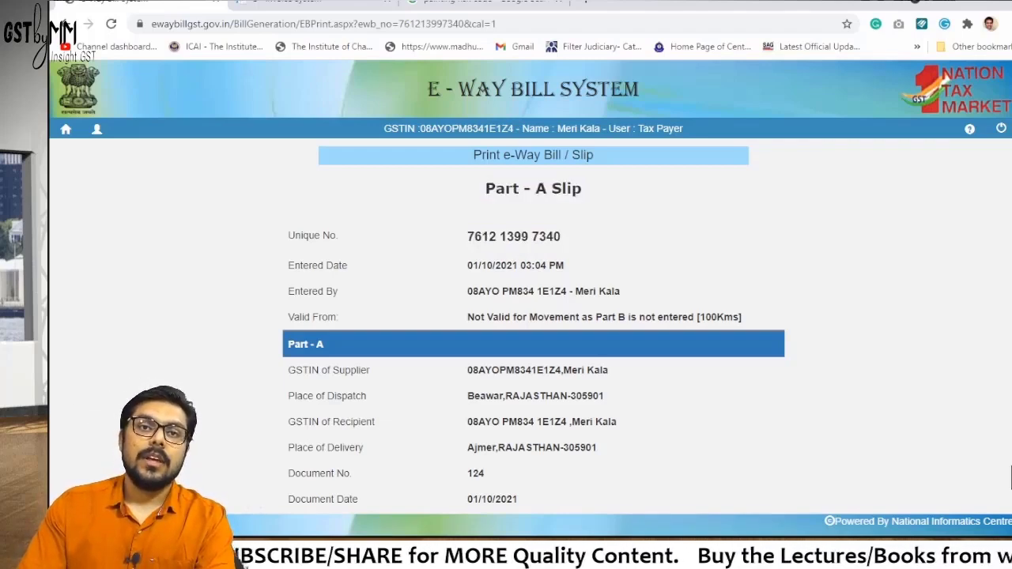
Reselect the slip heading and unique number, then exit to the taxpayer dashboard
triple_click(533, 188)
triple_click(513, 237)
key(ctrl+c)
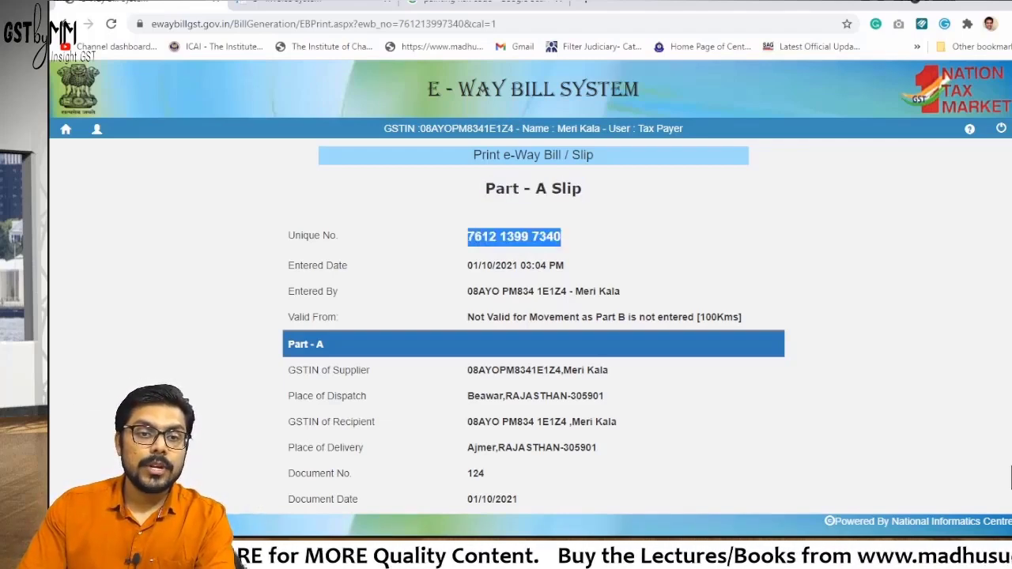
scroll(1010, 478, down, 3)
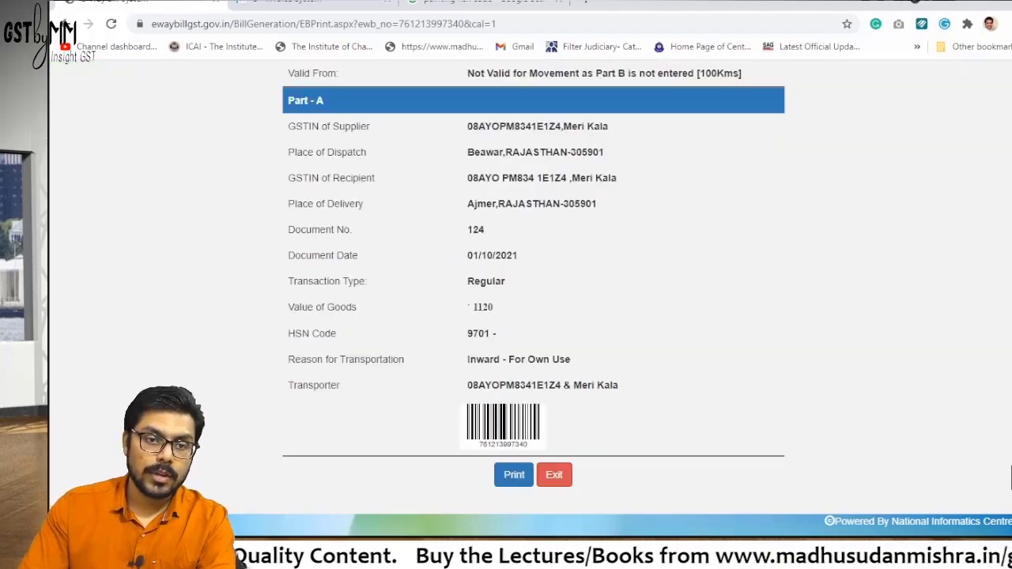
click(553, 474)
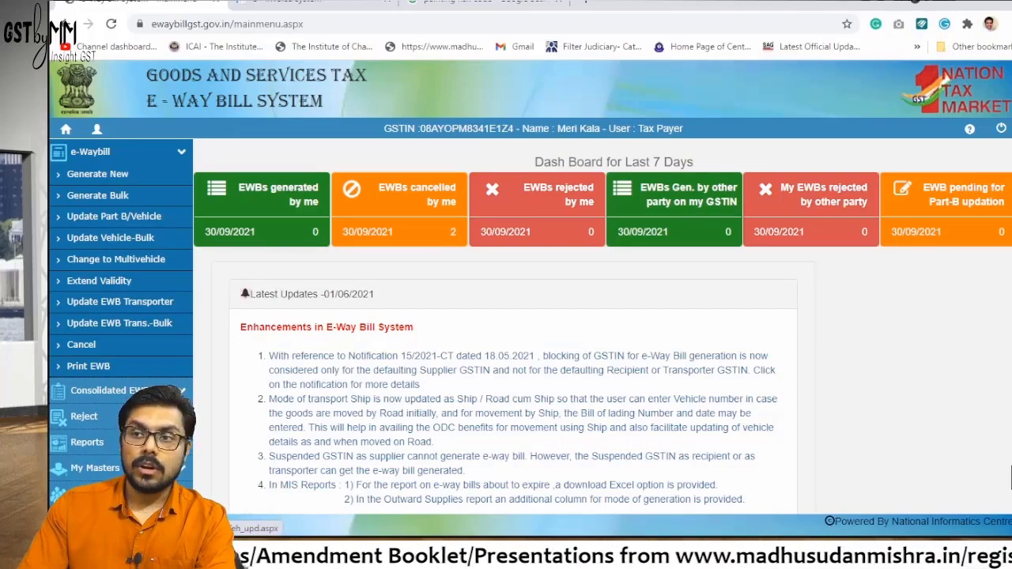
click(114, 216)
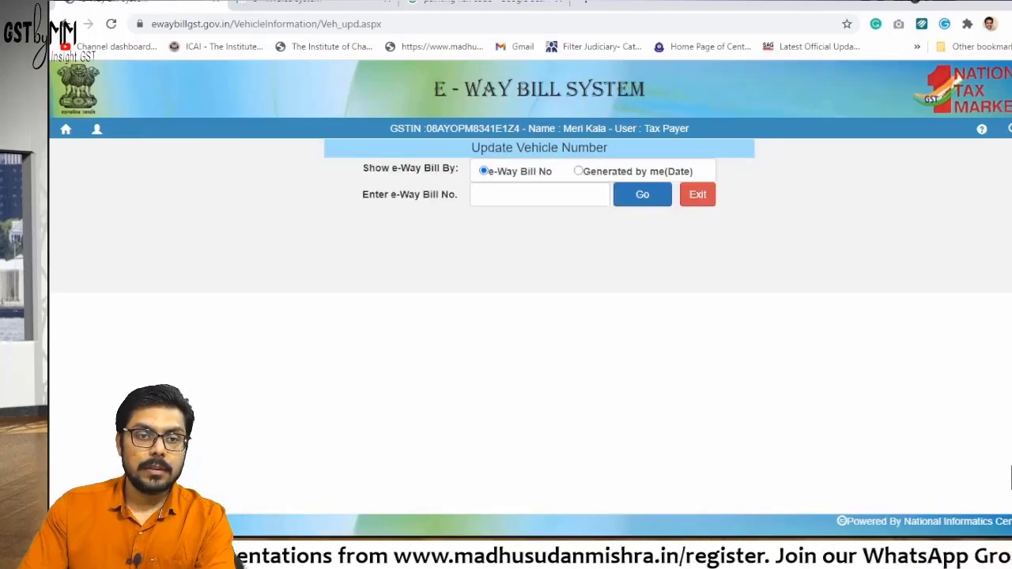
click(539, 194)
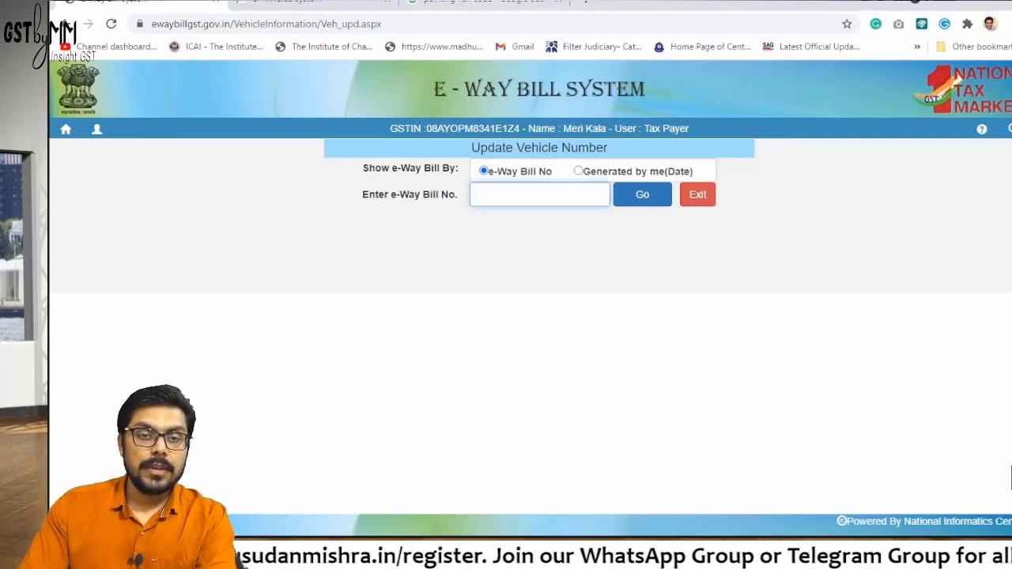
key(ctrl+v)
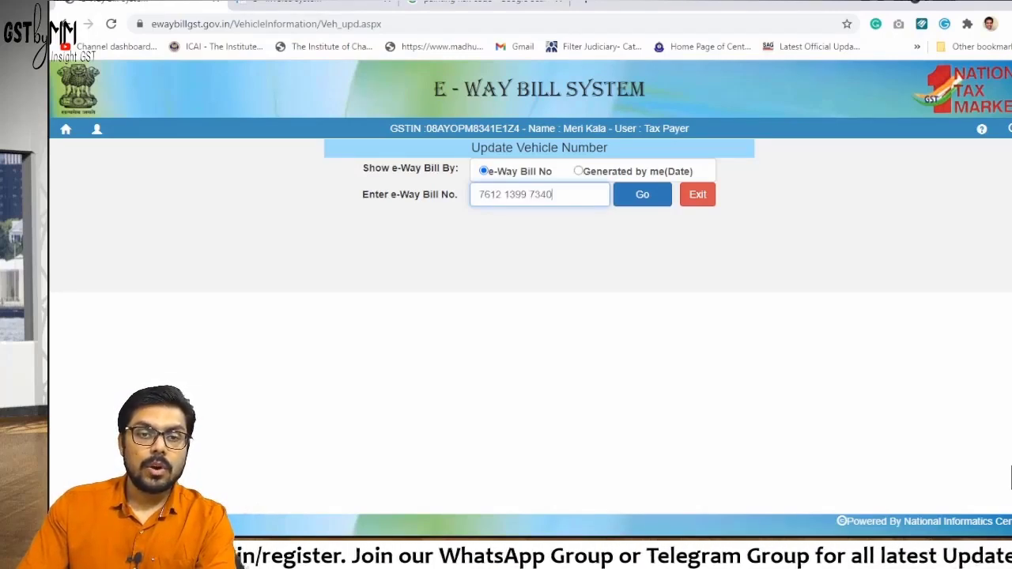
key(Tab)
key(Return)
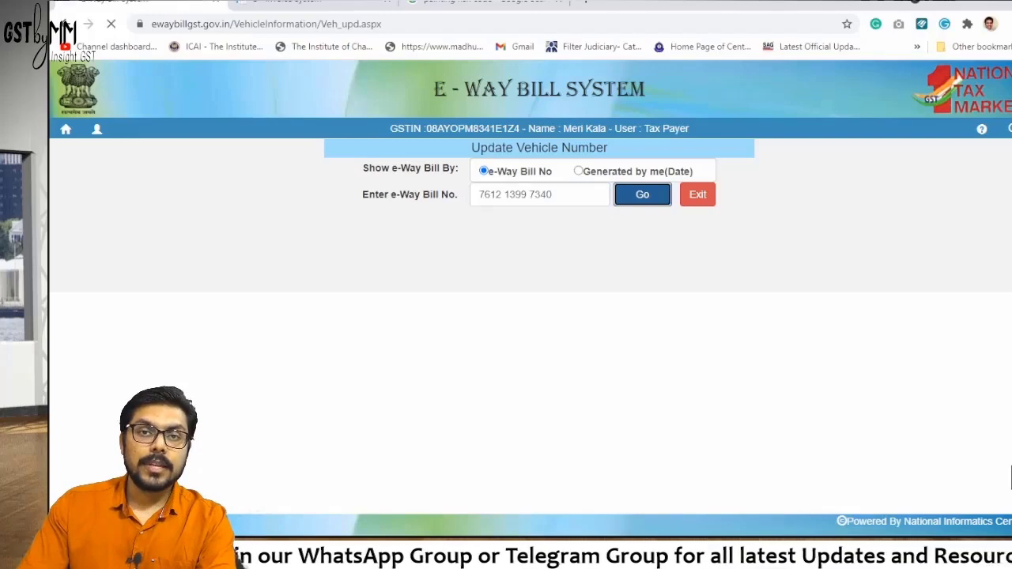
scroll(529, 316, down, 2)
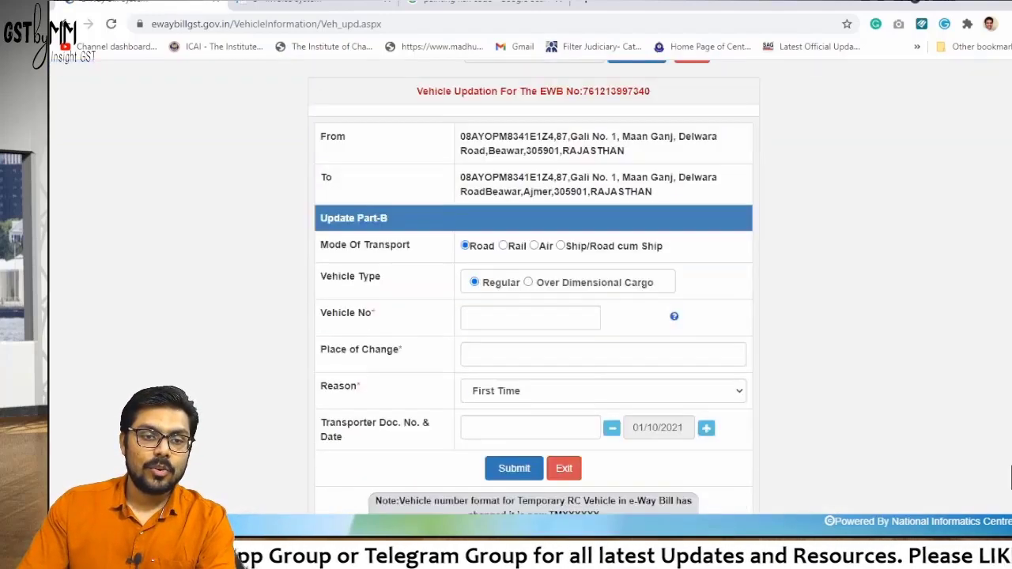
scroll(536, 276, down, 1)
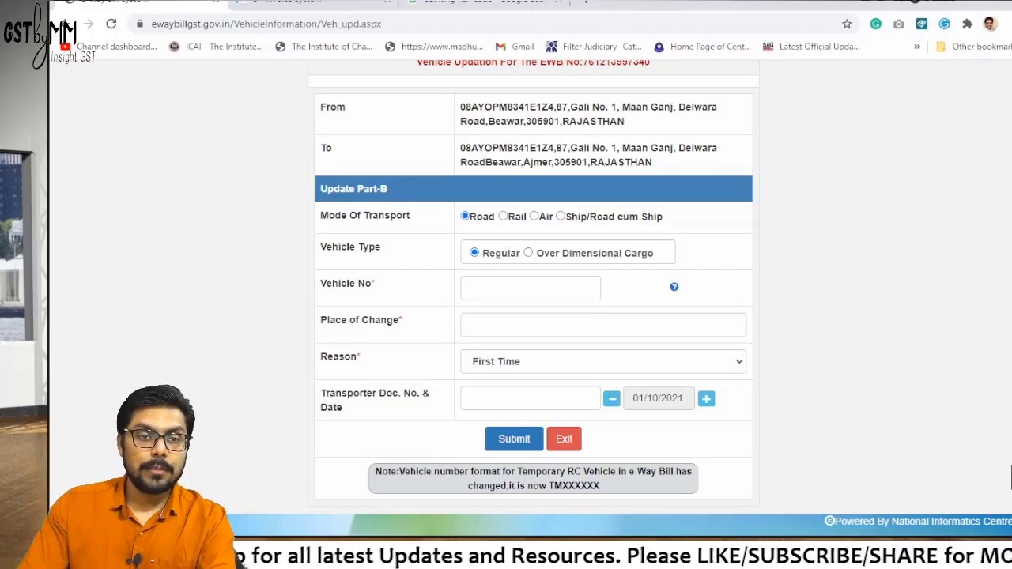
drag(477, 148, 671, 148)
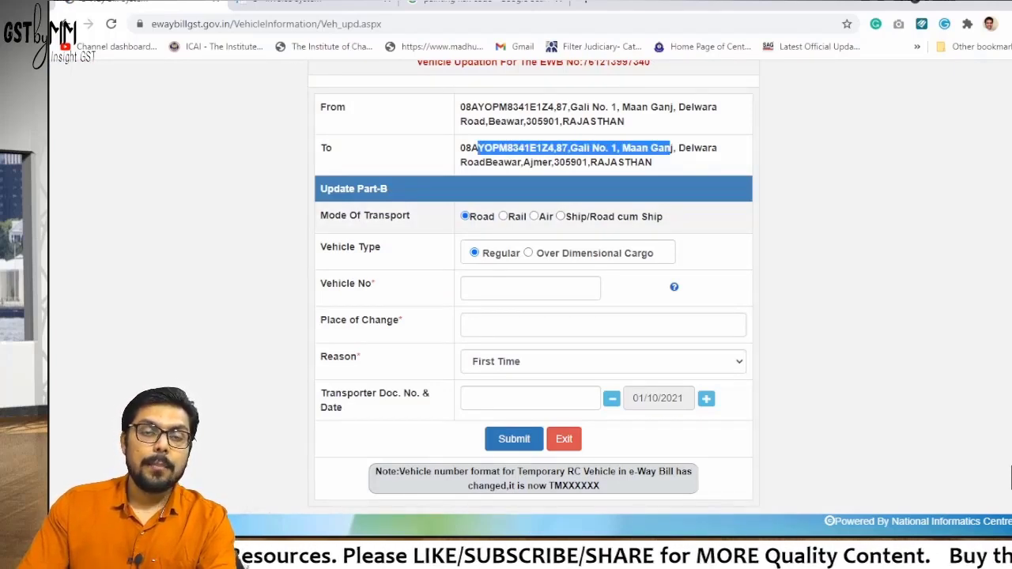
click(1010, 474)
scroll(1010, 474, up, 2)
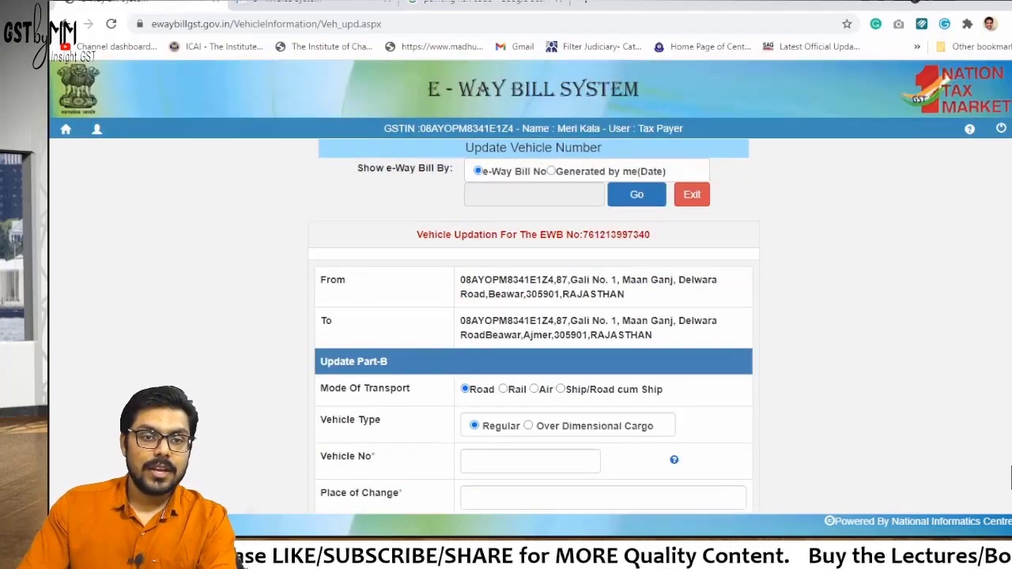
scroll(1010, 474, down, 3)
scroll(1010, 475, up, 2)
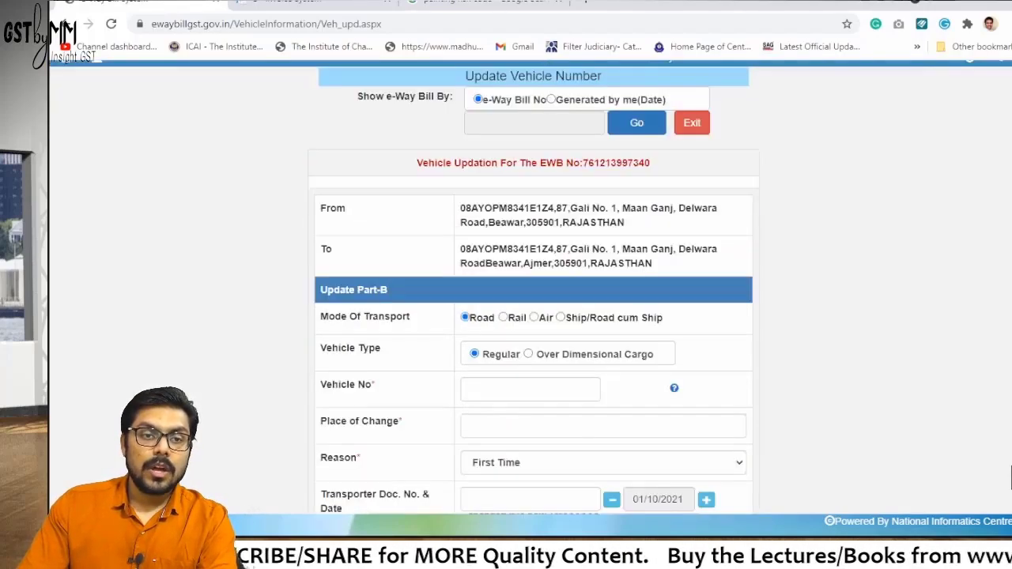
scroll(1010, 474, down, 1)
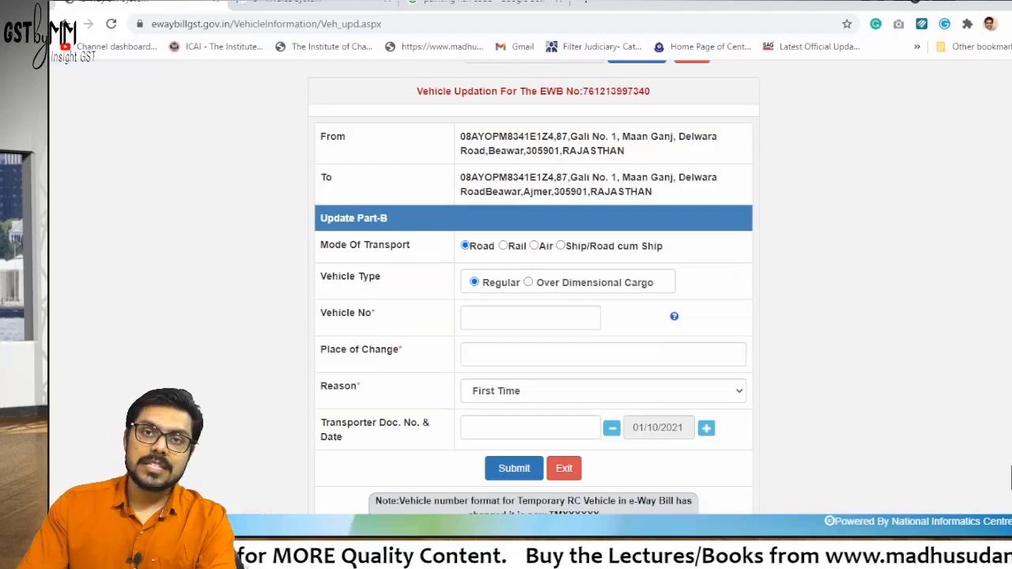
scroll(1010, 474, down, 1)
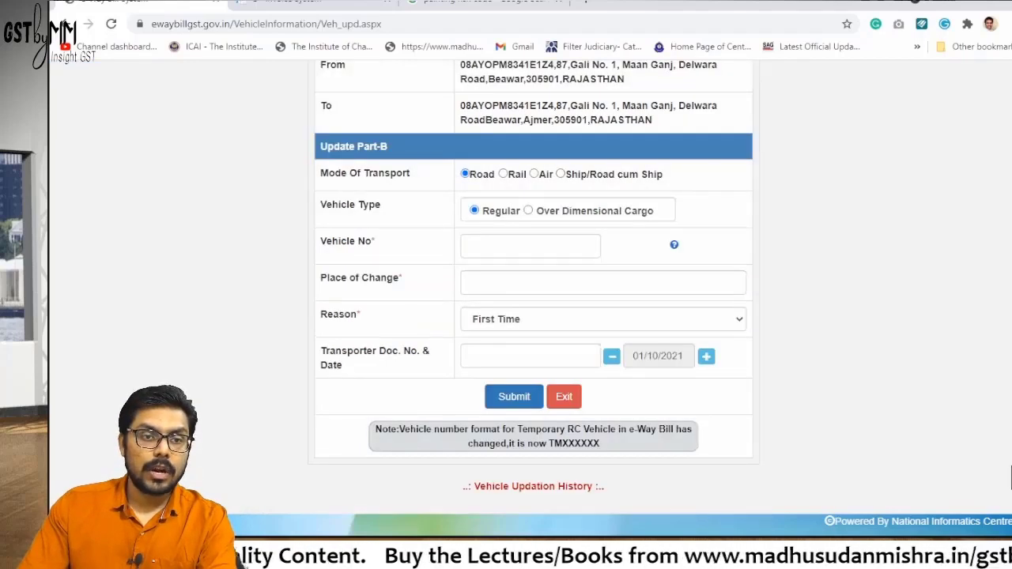
click(505, 246)
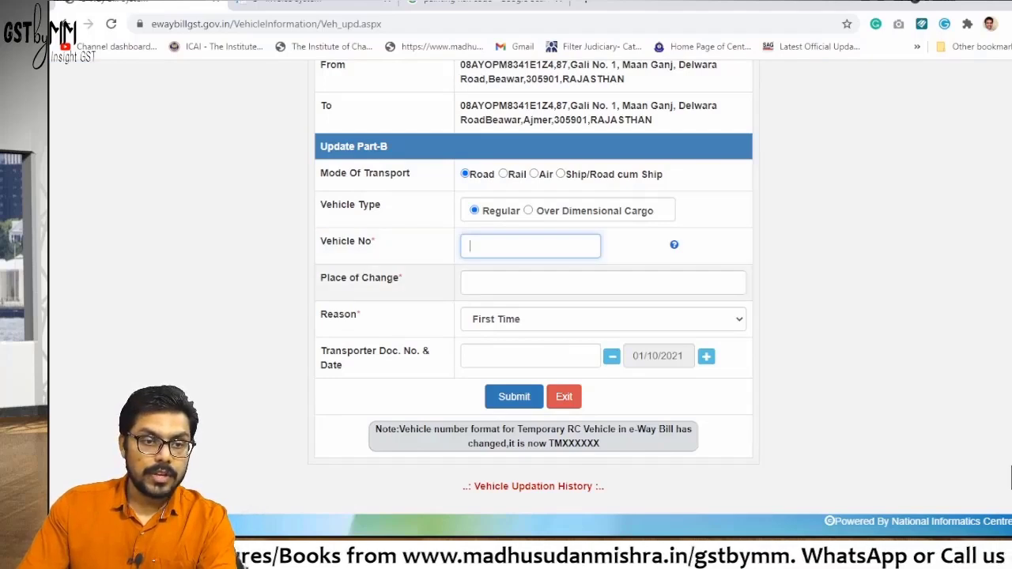
key(Tab)
key(Tab)
key(Tab)
key(Tab)
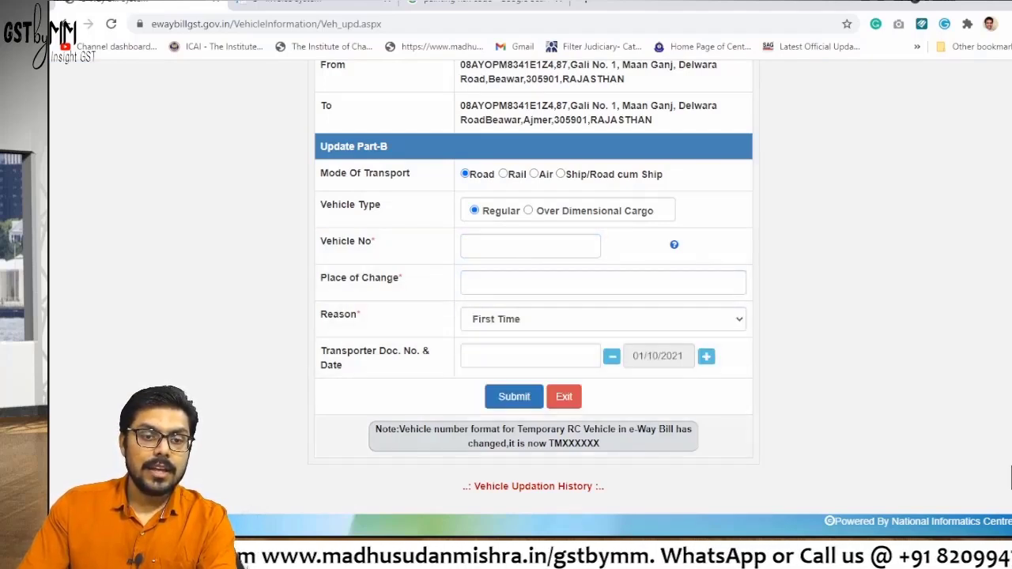
key(Tab)
key(Return)
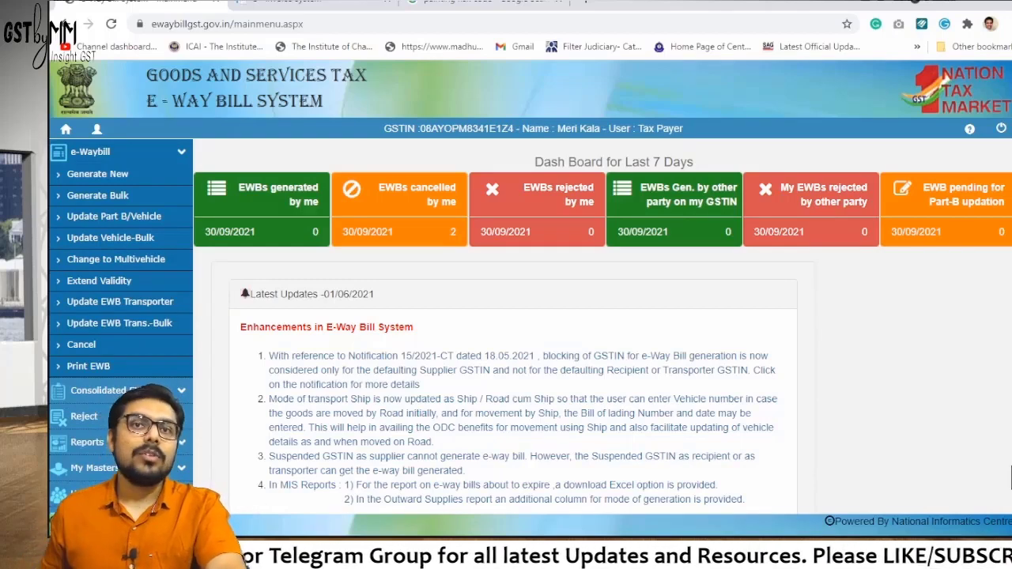
key(alt+Tab)
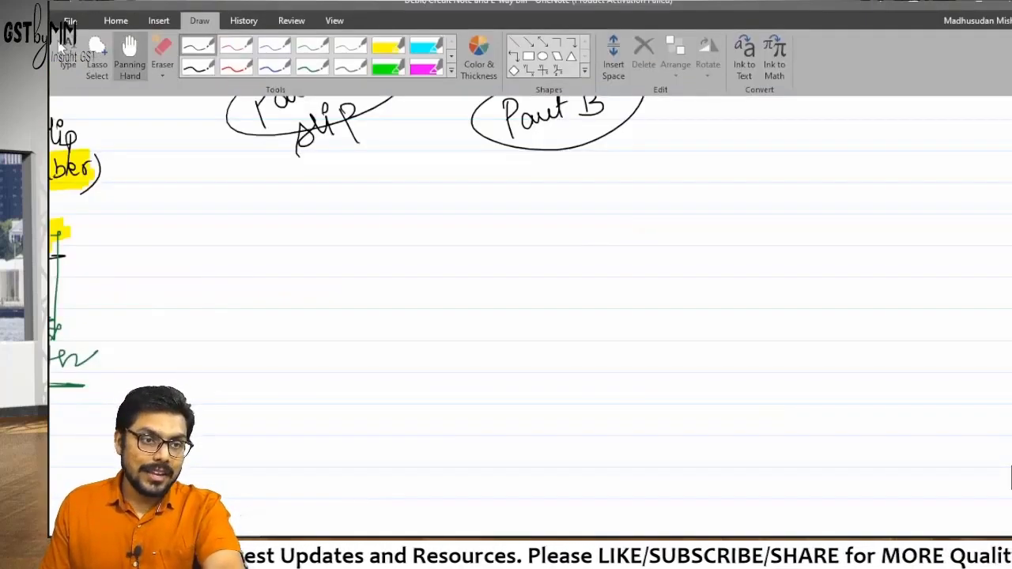
click(130, 49)
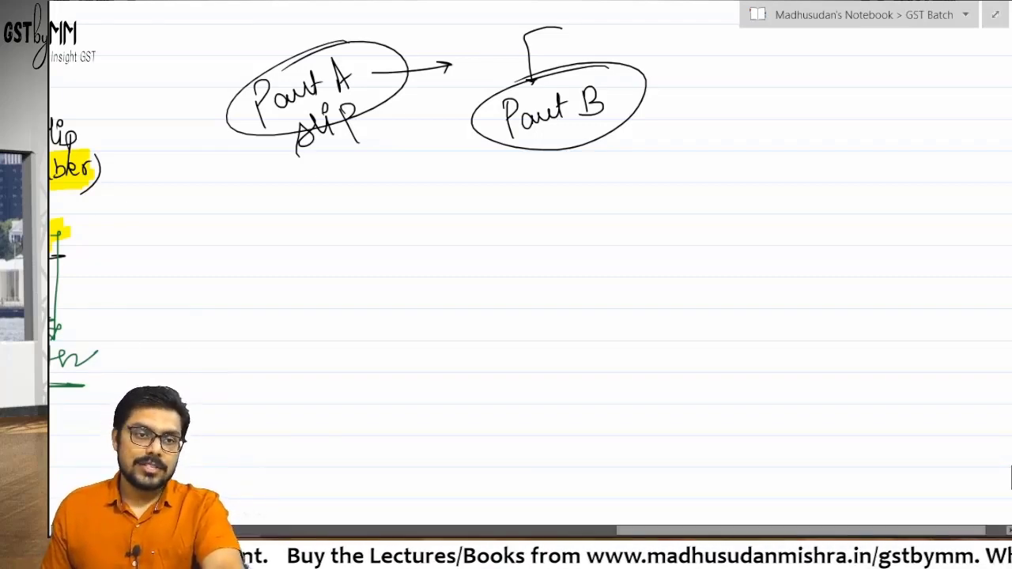
scroll(529, 237, up, 15)
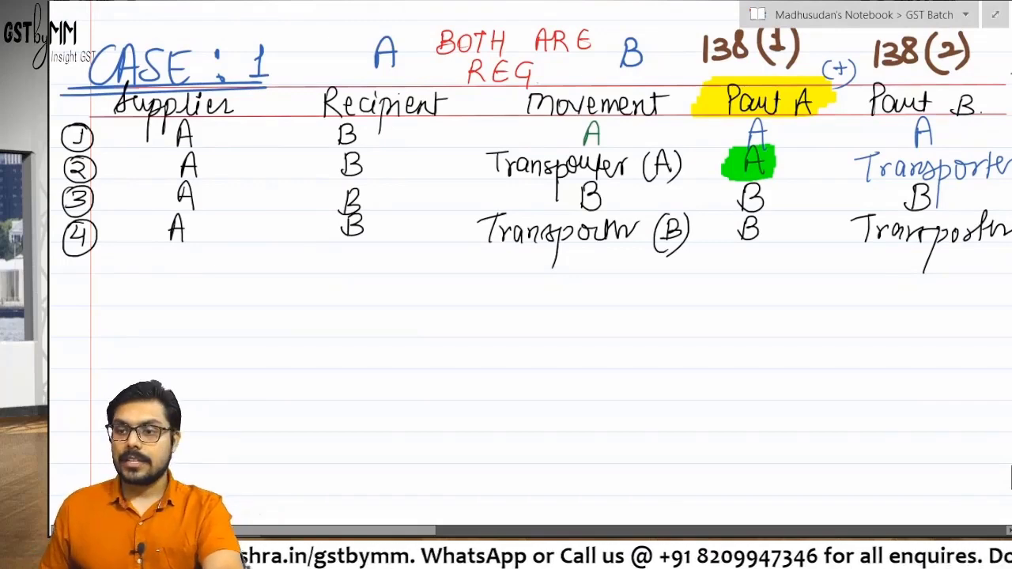
scroll(530, 237, down, 3)
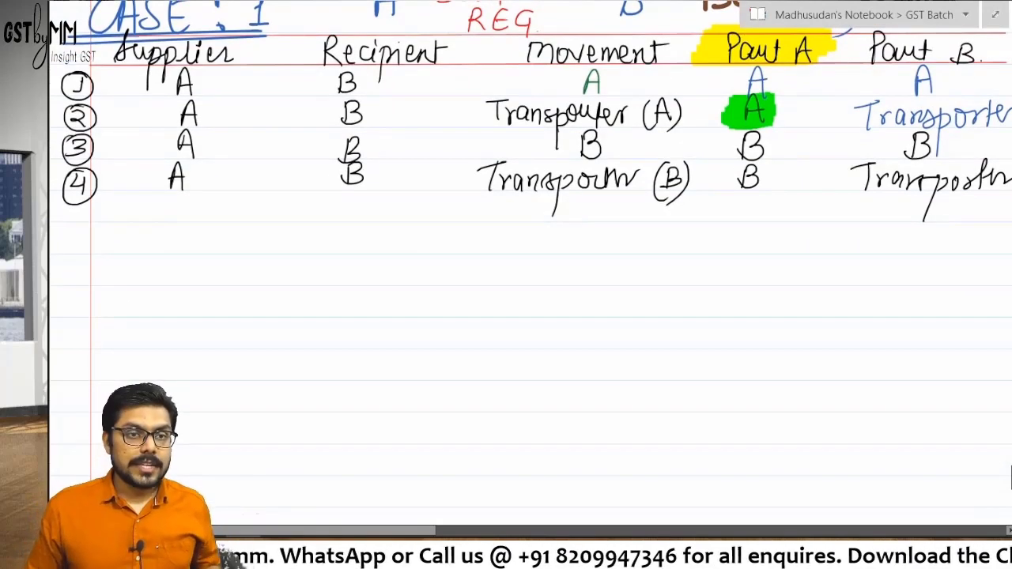
scroll(530, 237, up, 2)
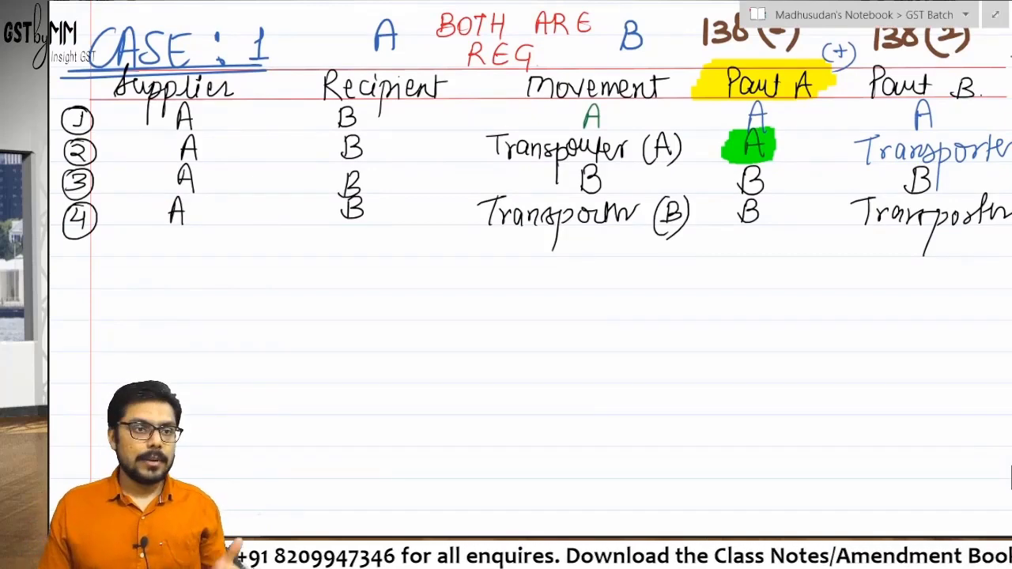
key(alt+Tab)
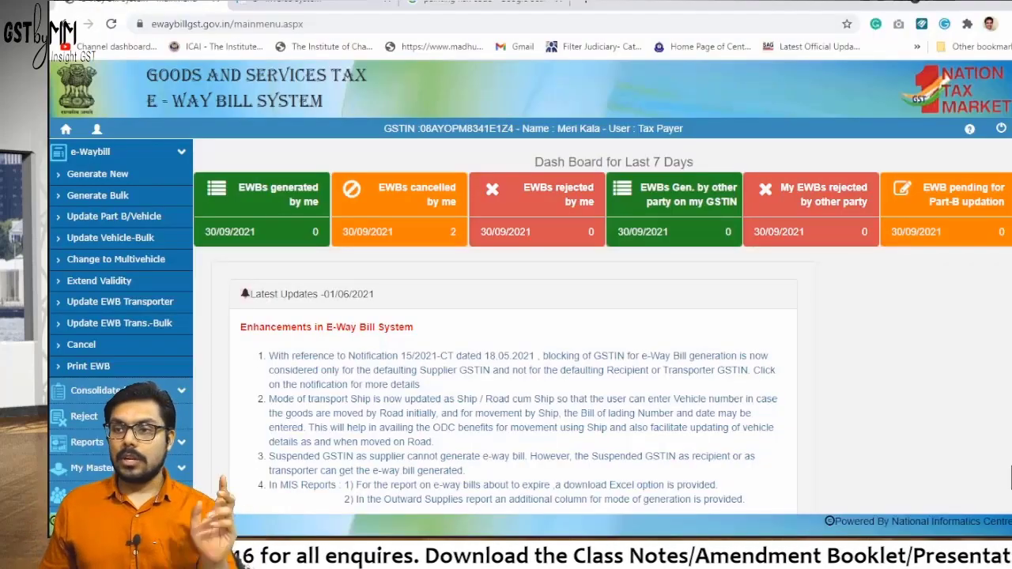